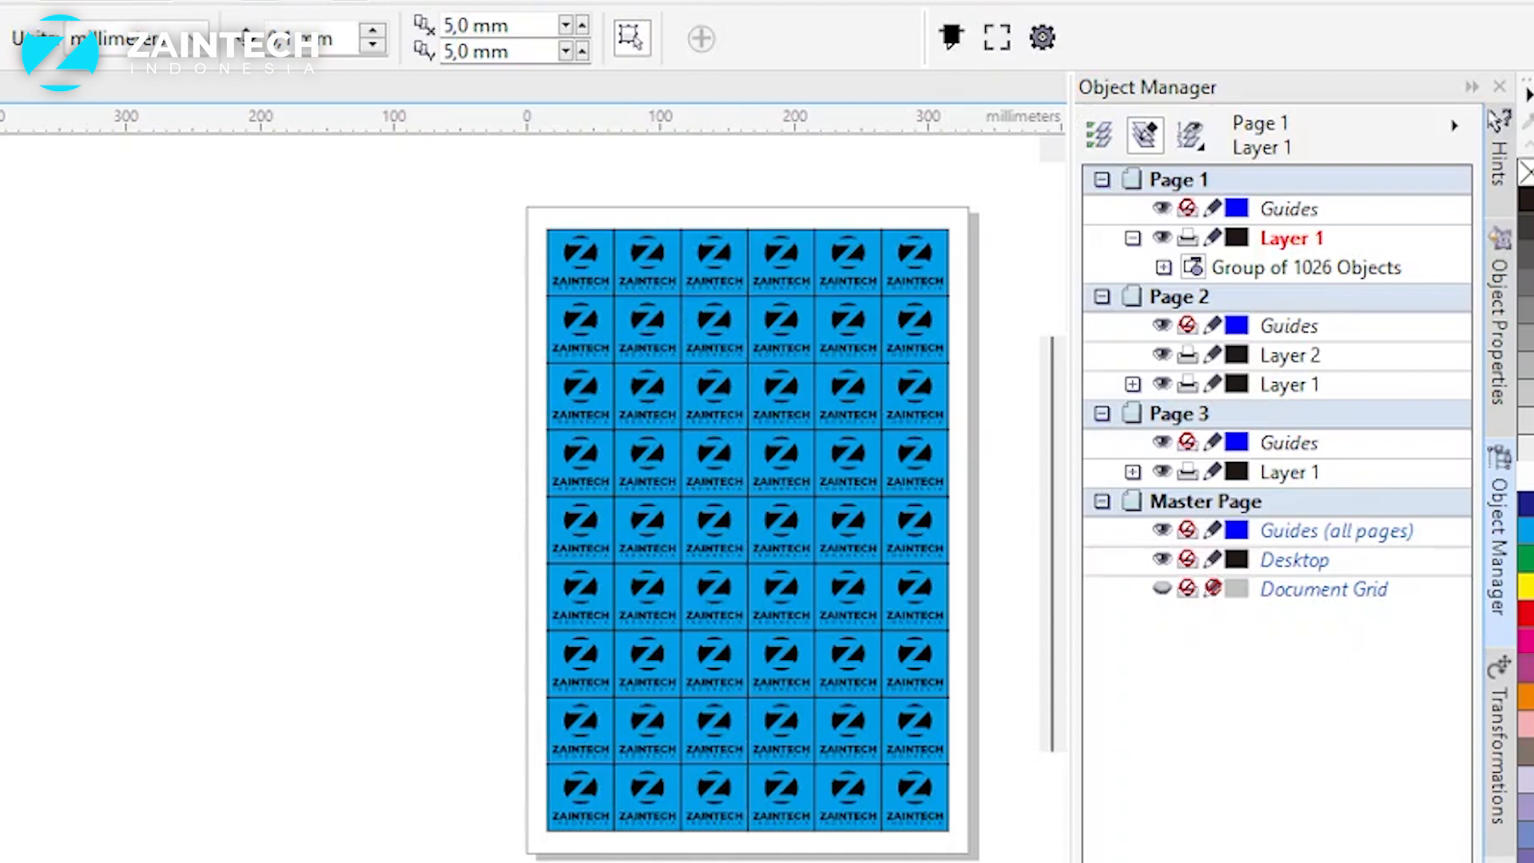
Step: Go to Page 3 and check the cutting plug-in's settings, keeping English as its language
key("Page_Down")
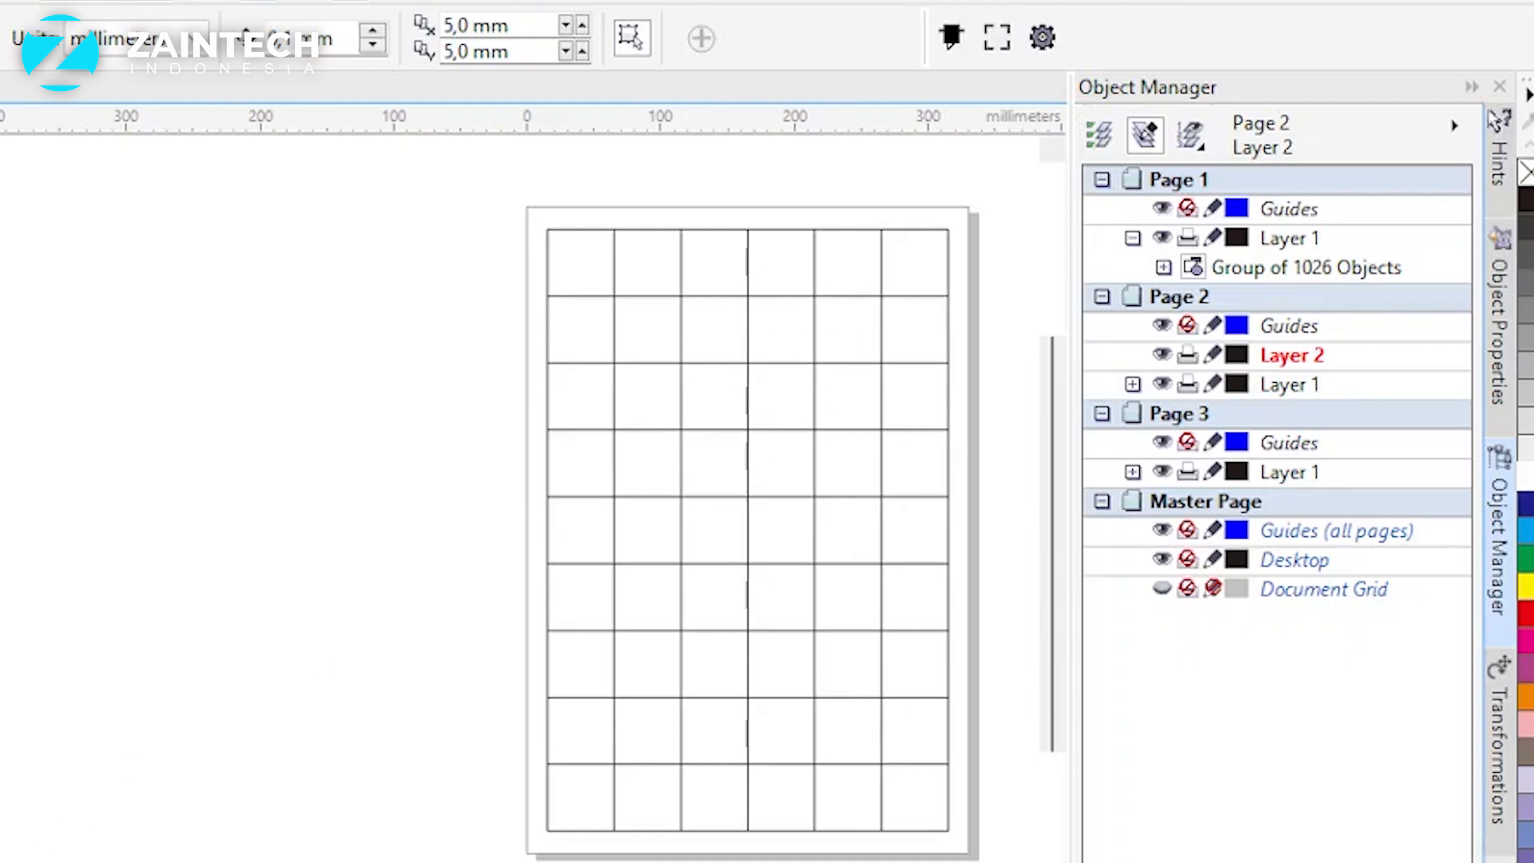
key("Page_Down")
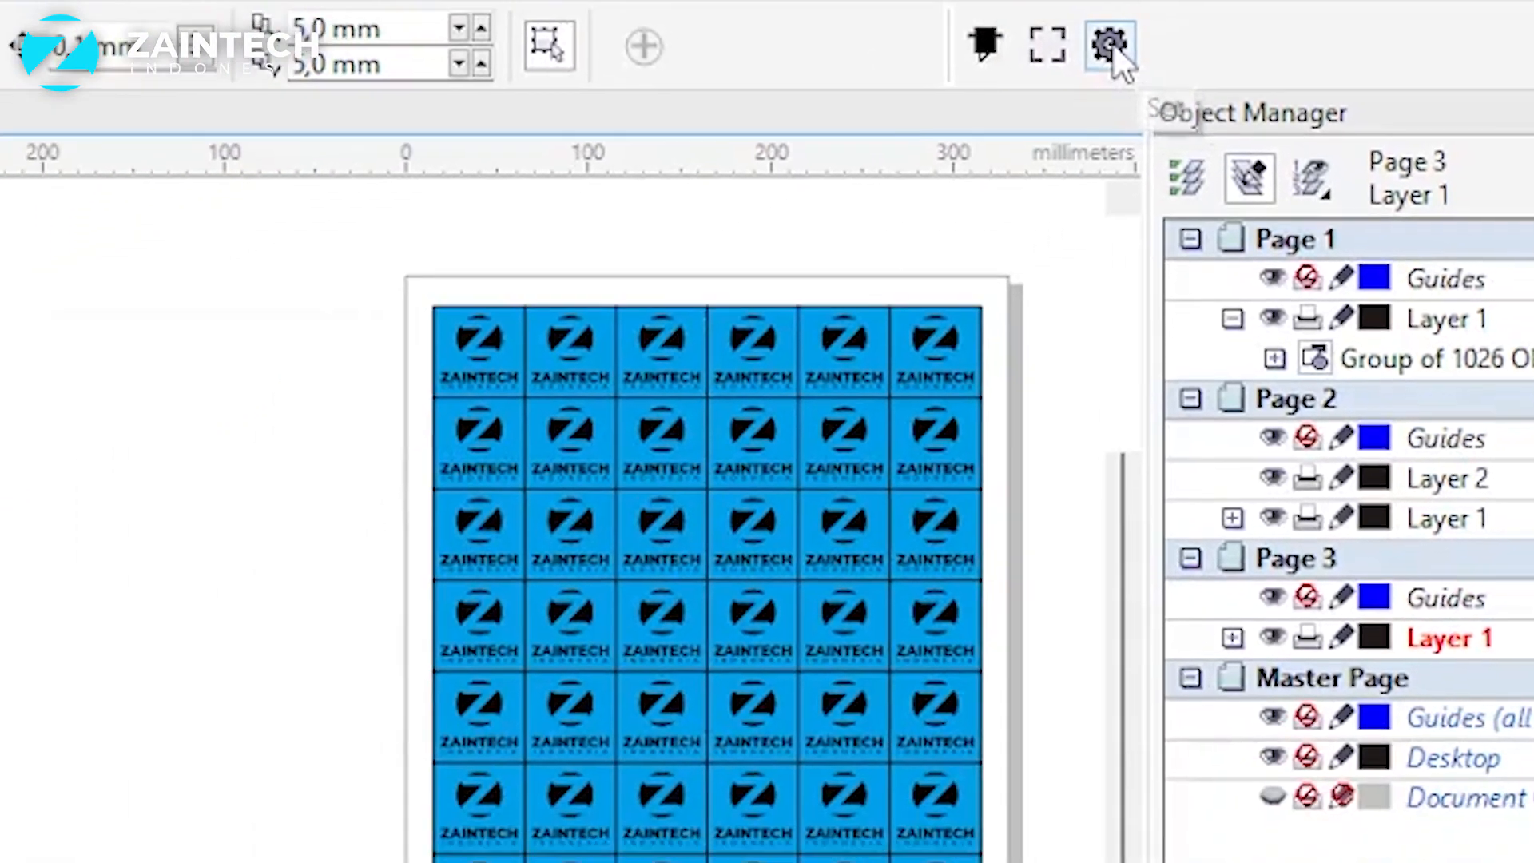
left_click(945, 128)
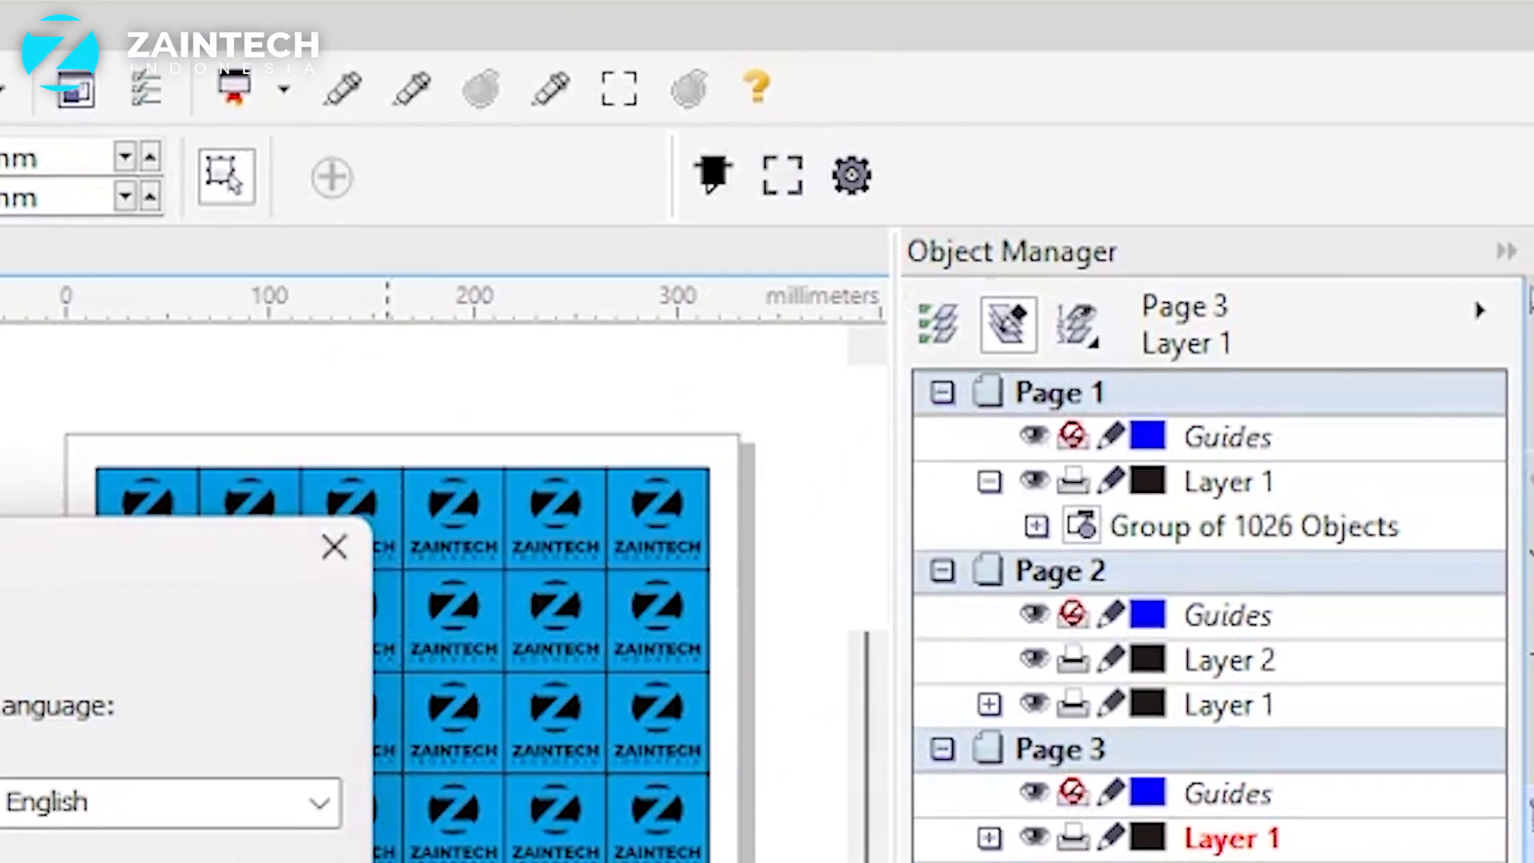
left_click(404, 859)
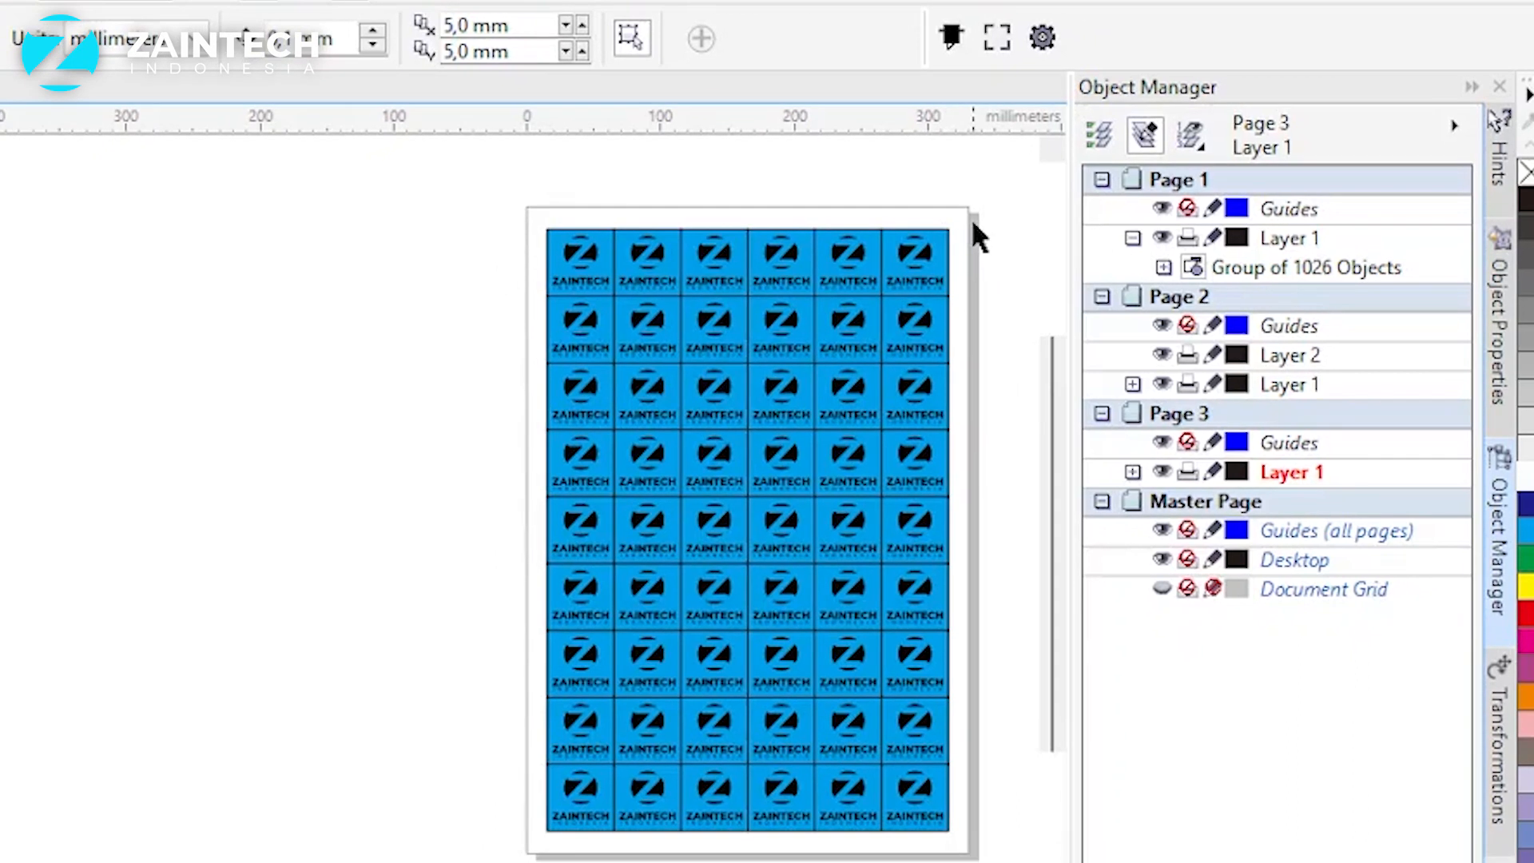
Step: Add registration marks around all objects on Page 3 using the Four Mark type and the Default mark line
key("ctrl+a")
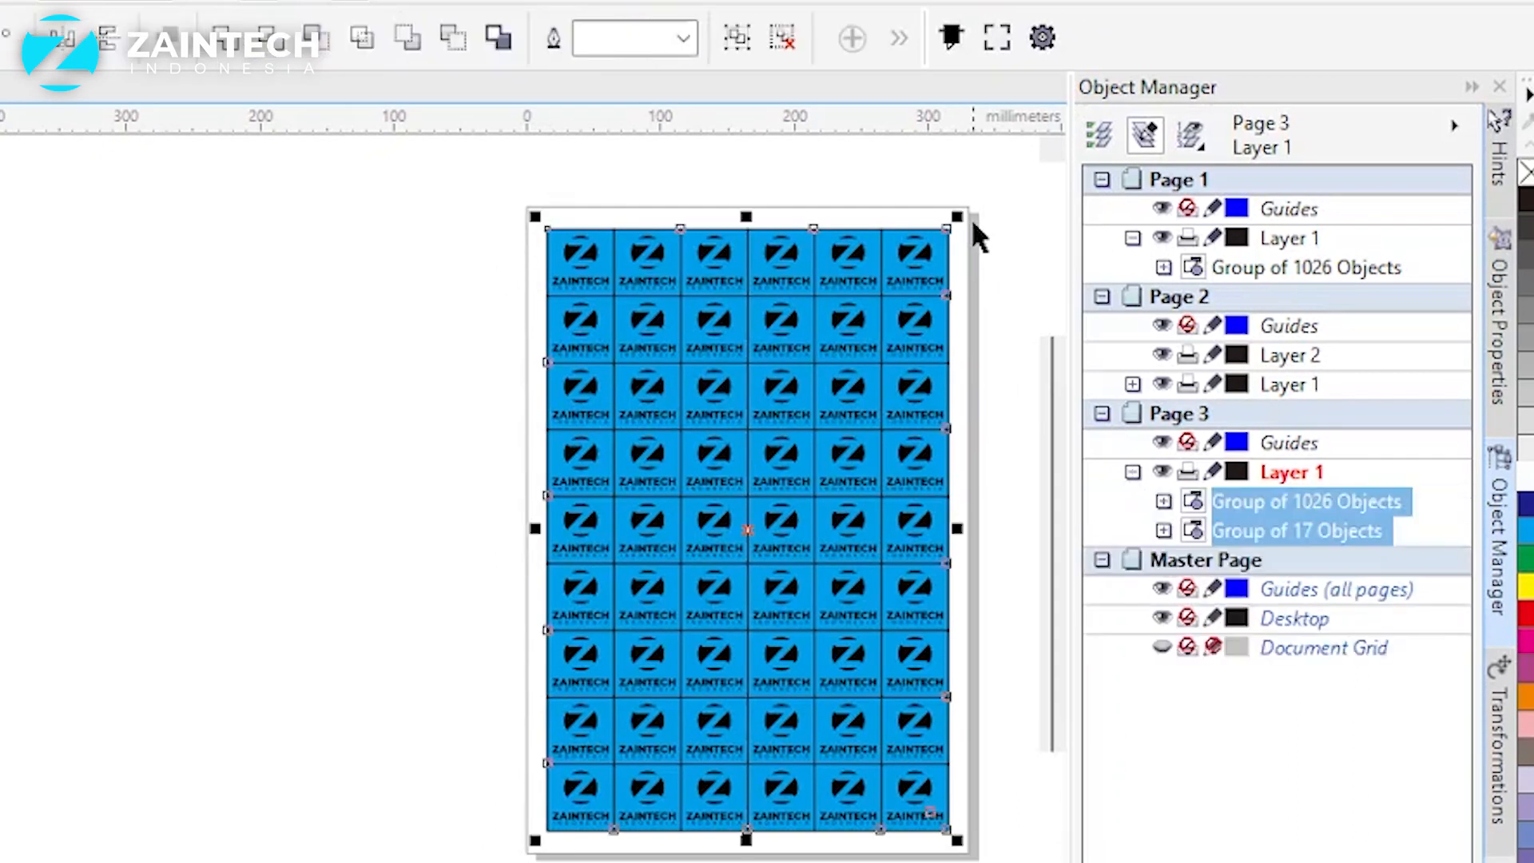
left_click(997, 41)
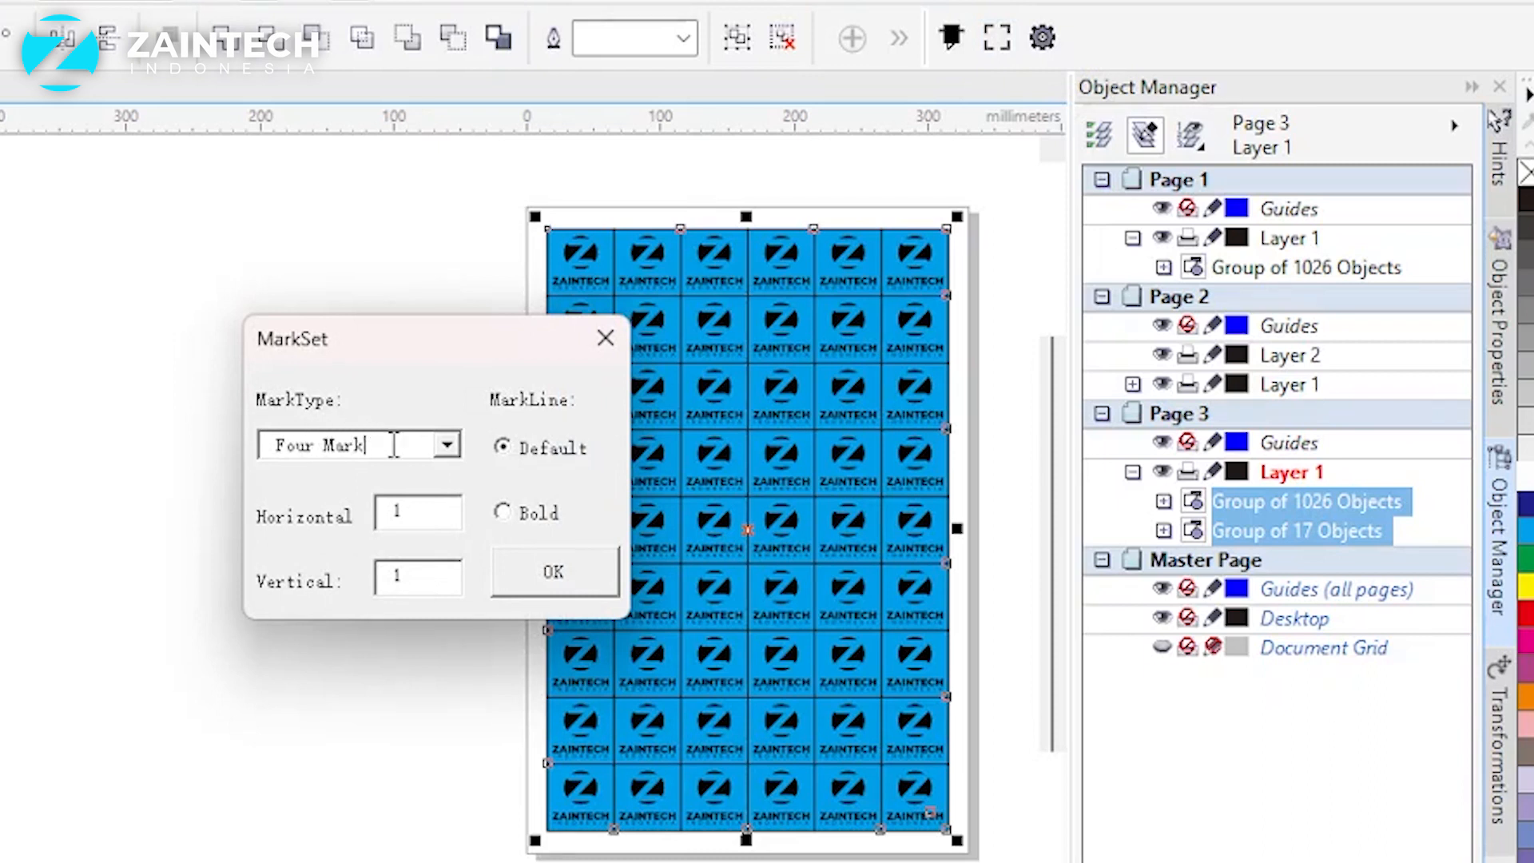
left_click(449, 446)
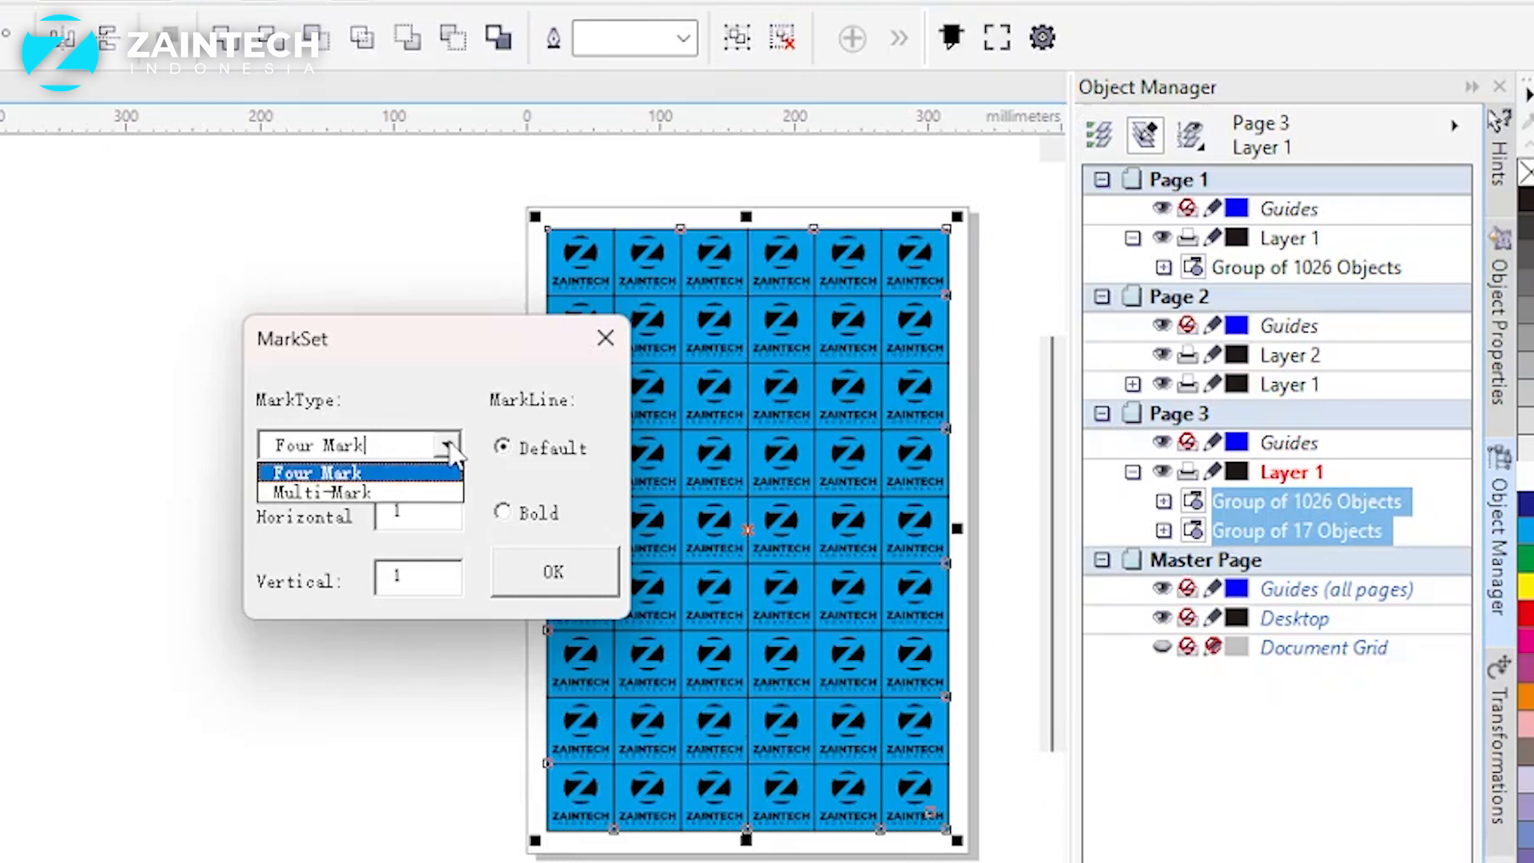
left_click(436, 372)
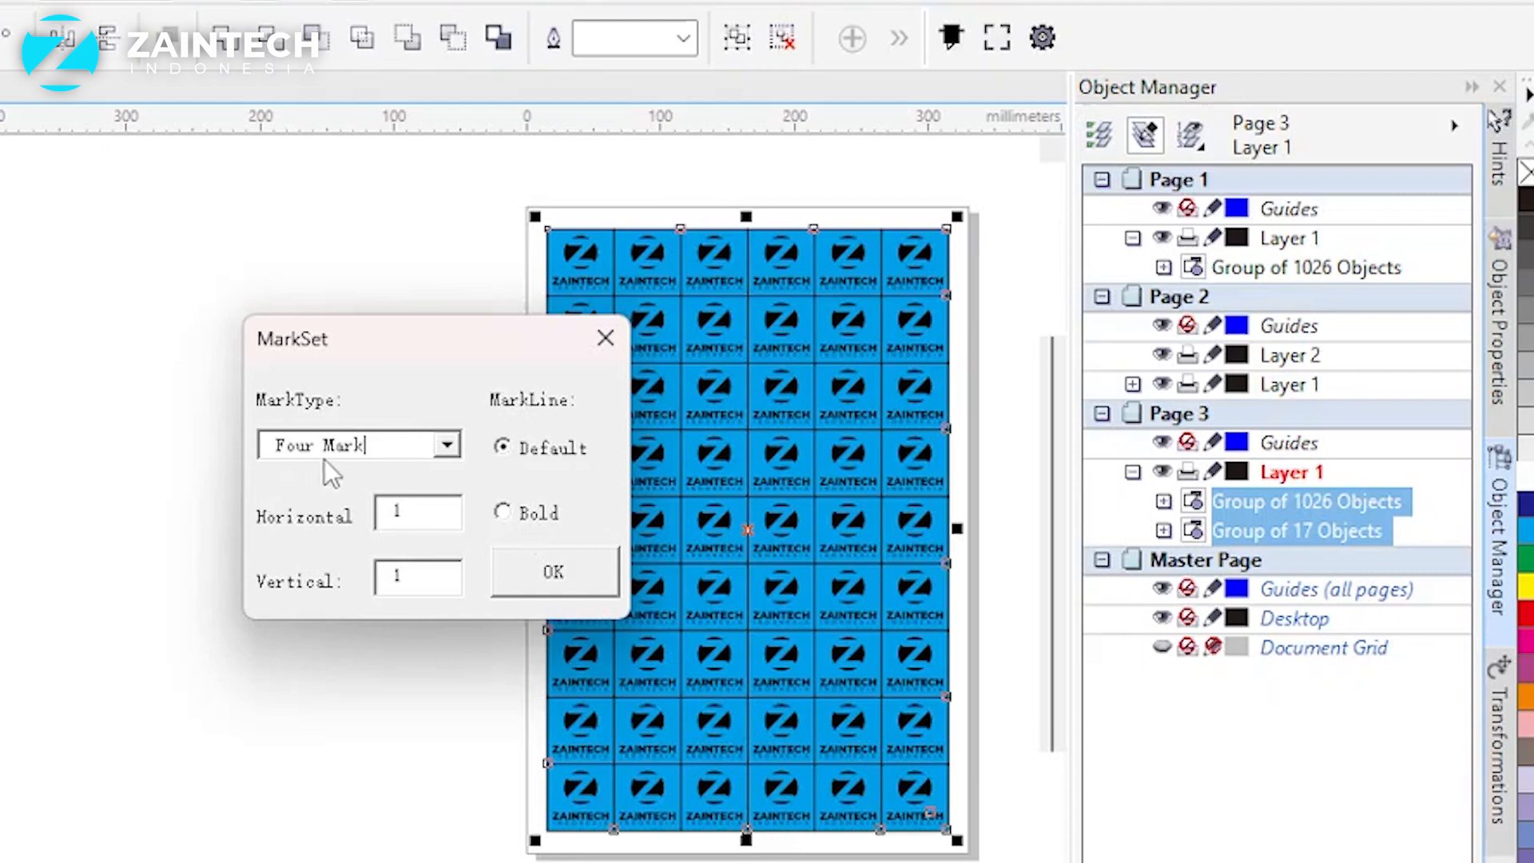
left_click(596, 578)
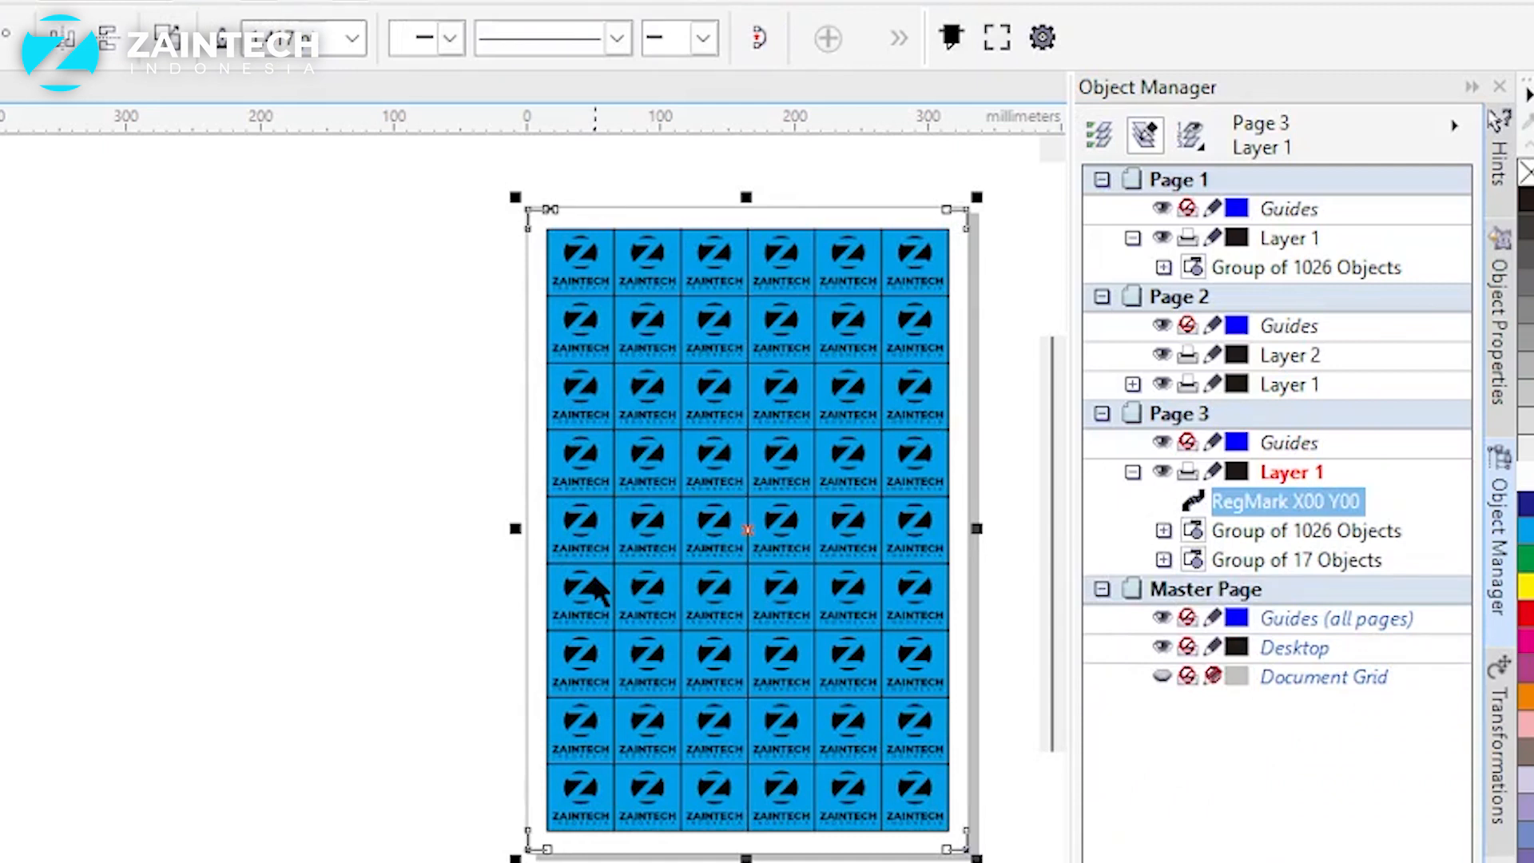
left_click(397, 408)
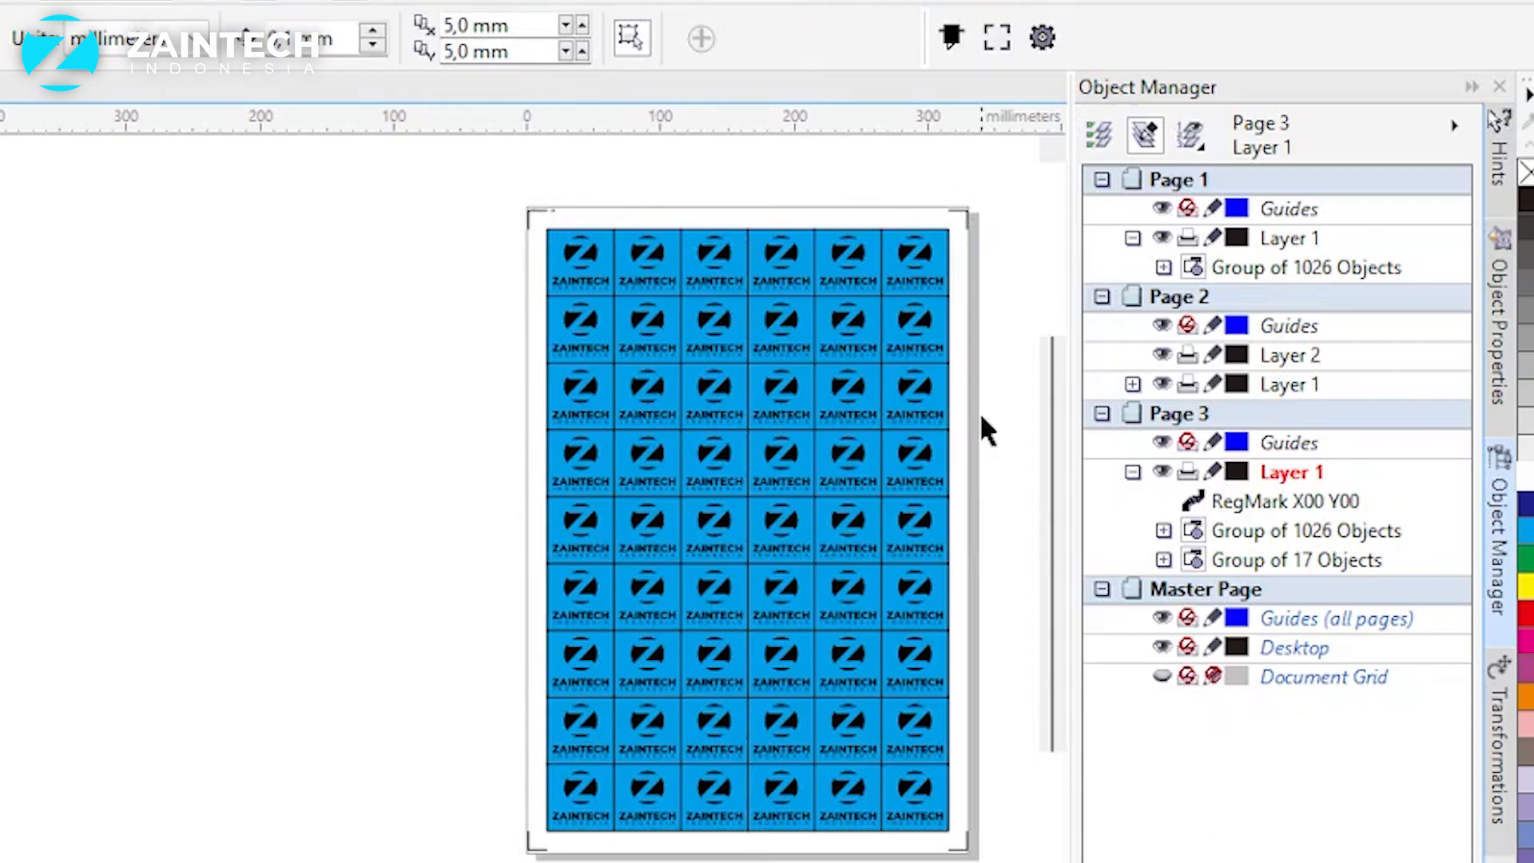
Step: Examine the registration marks around the artwork, looking closely at the page's upper-left corner
left_click(534, 209)
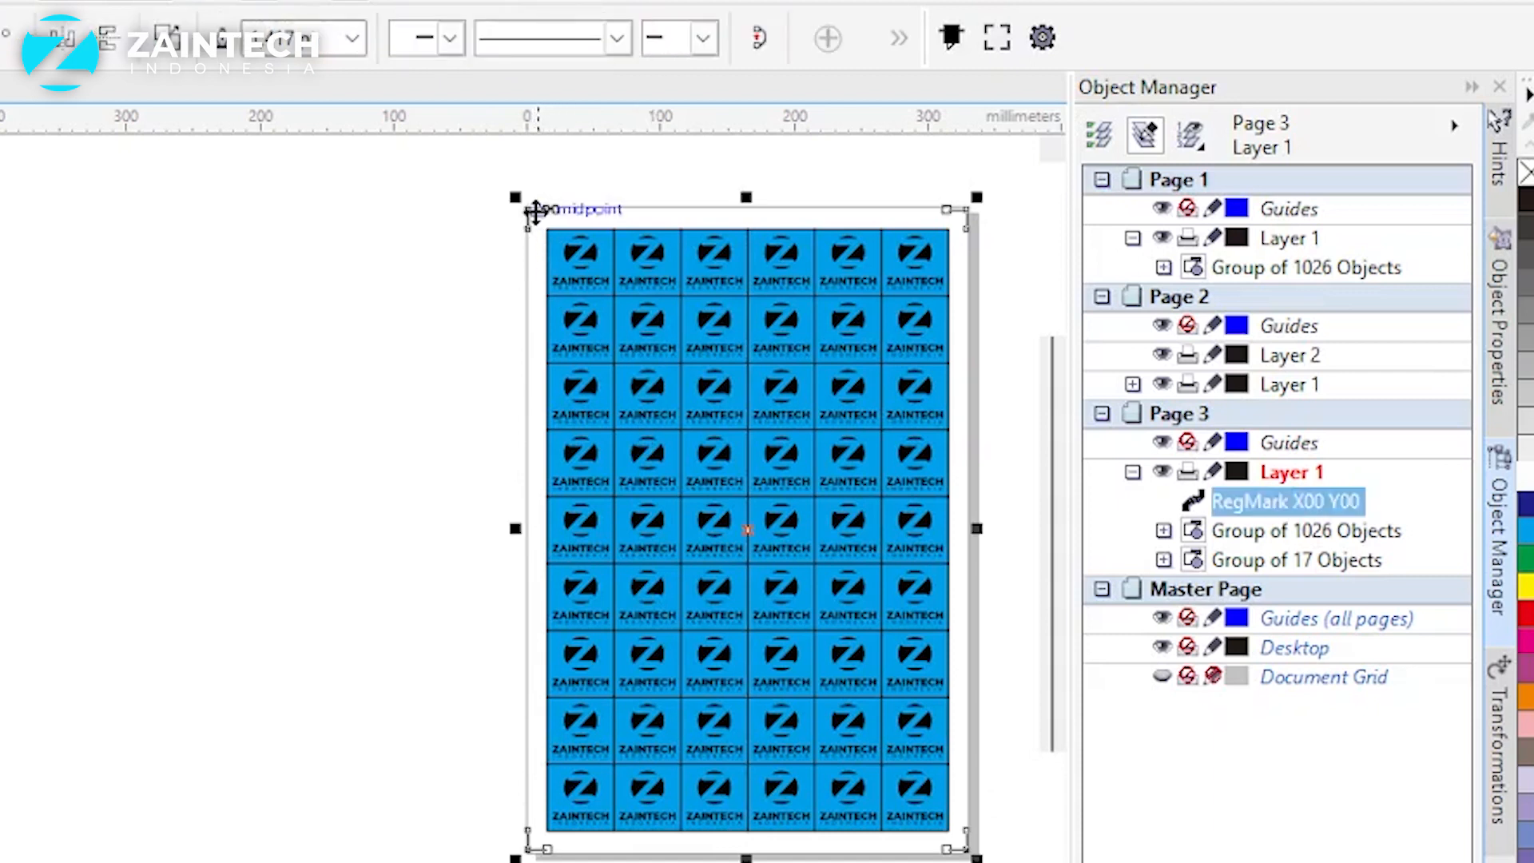
left_click(462, 260)
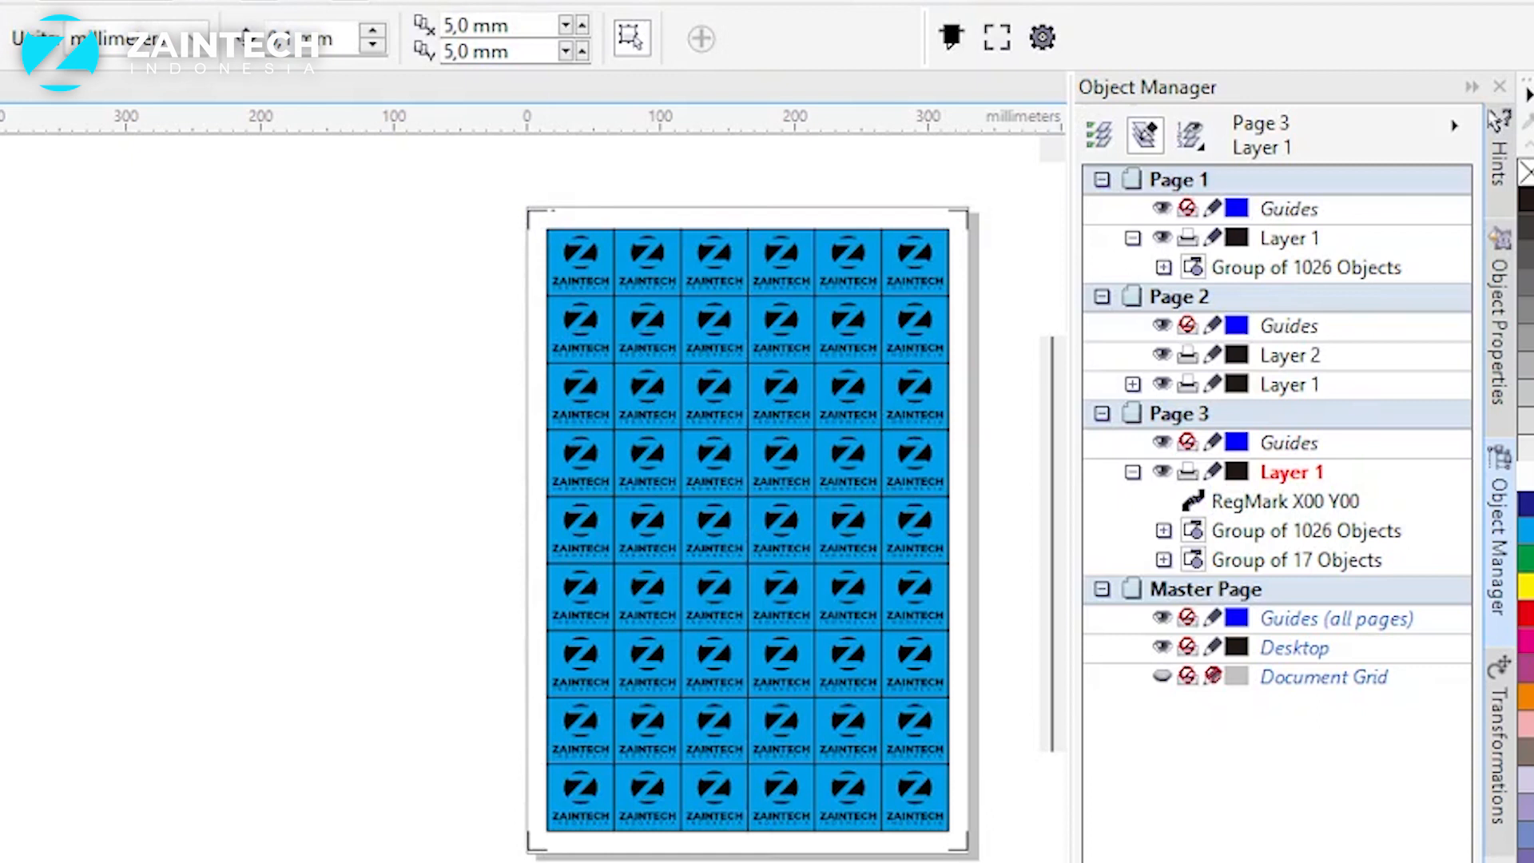
key("z")
left_click(554, 214)
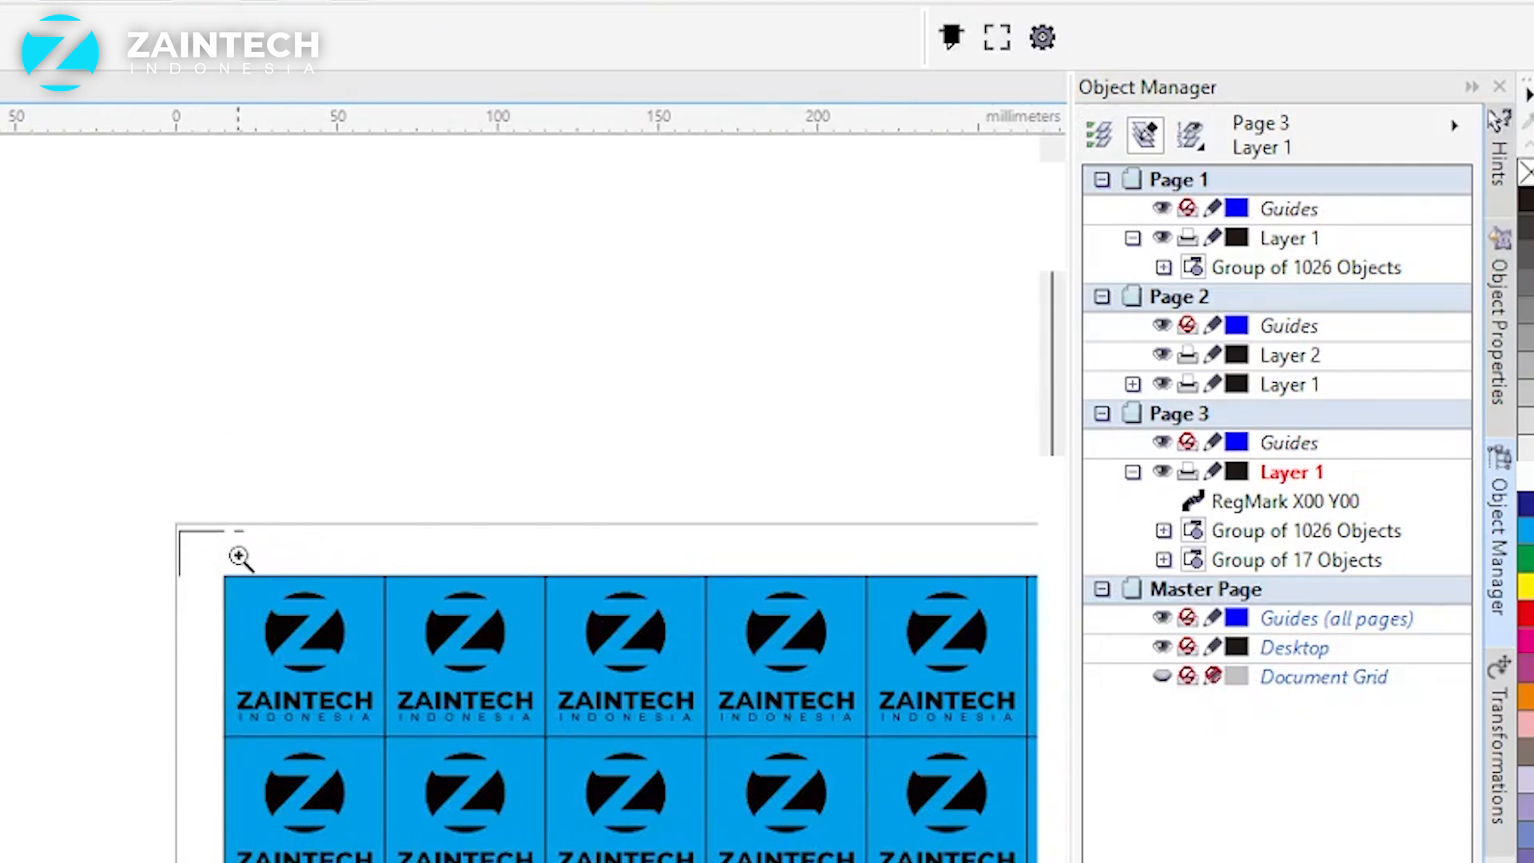
left_click(221, 541)
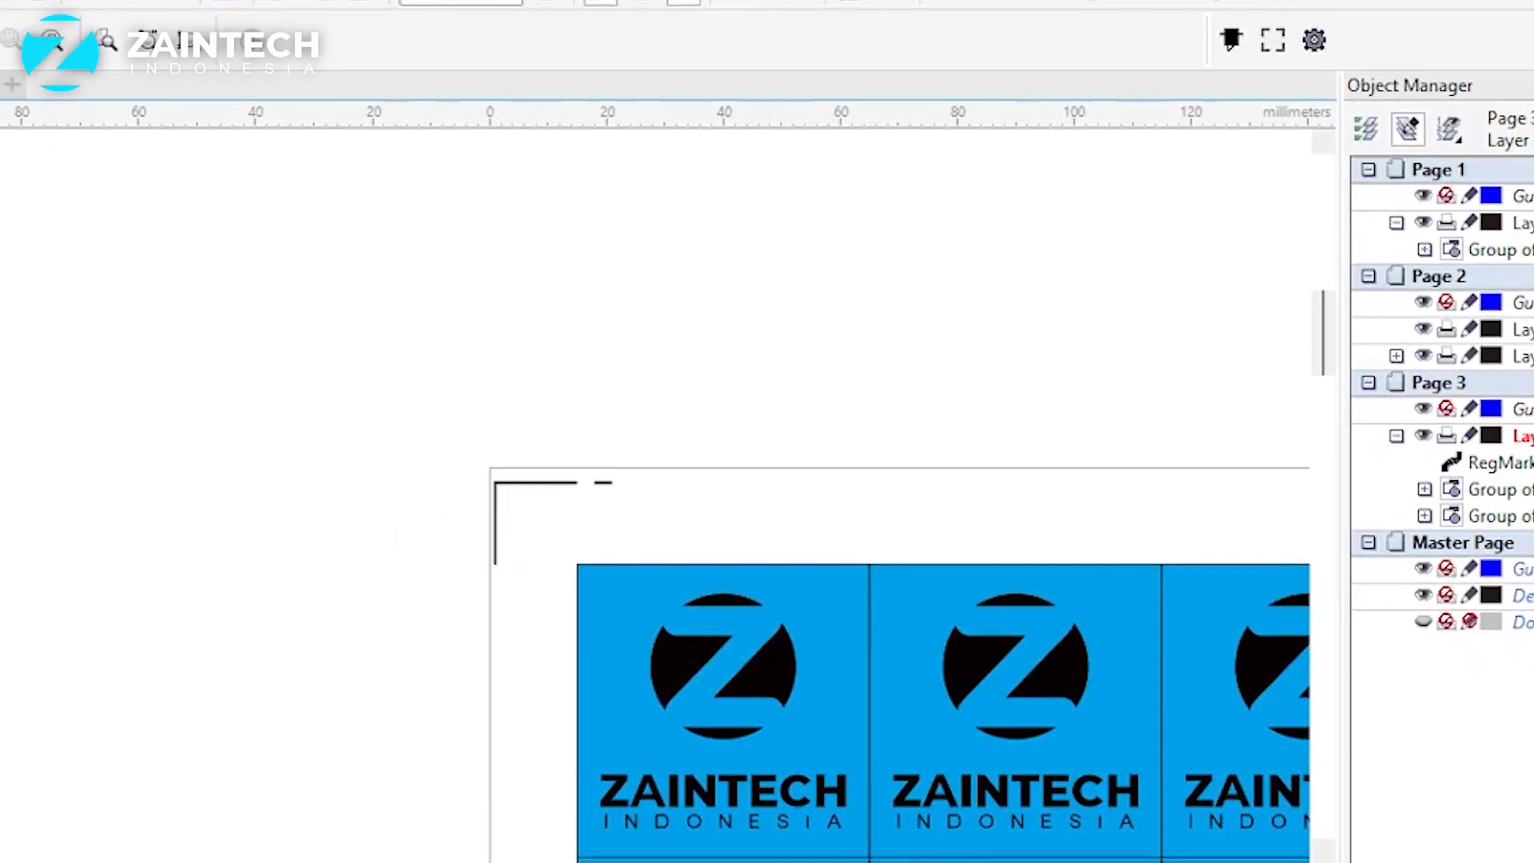
key("F4")
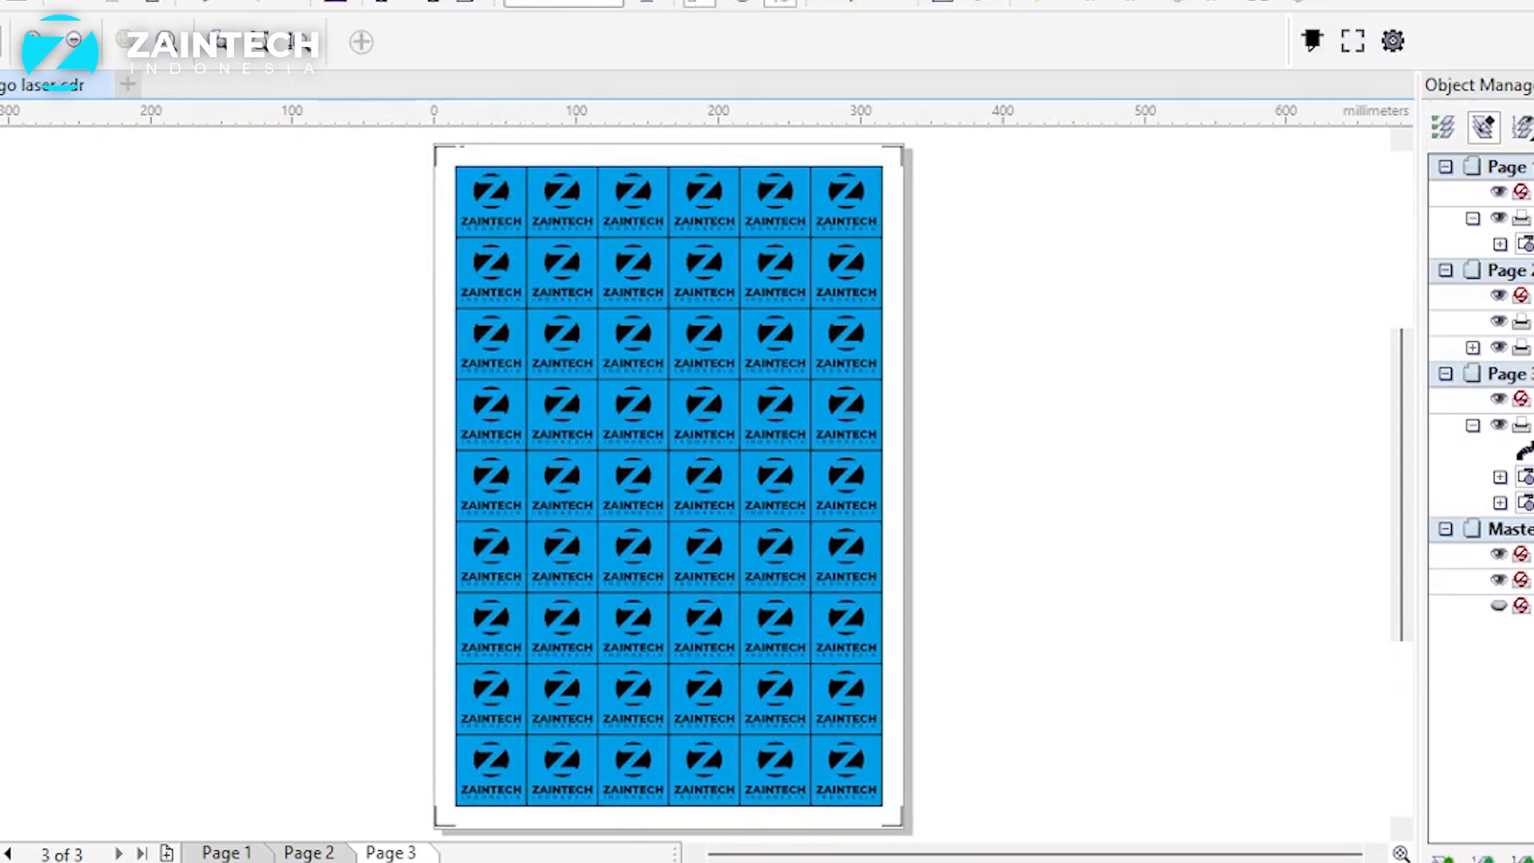
key("space")
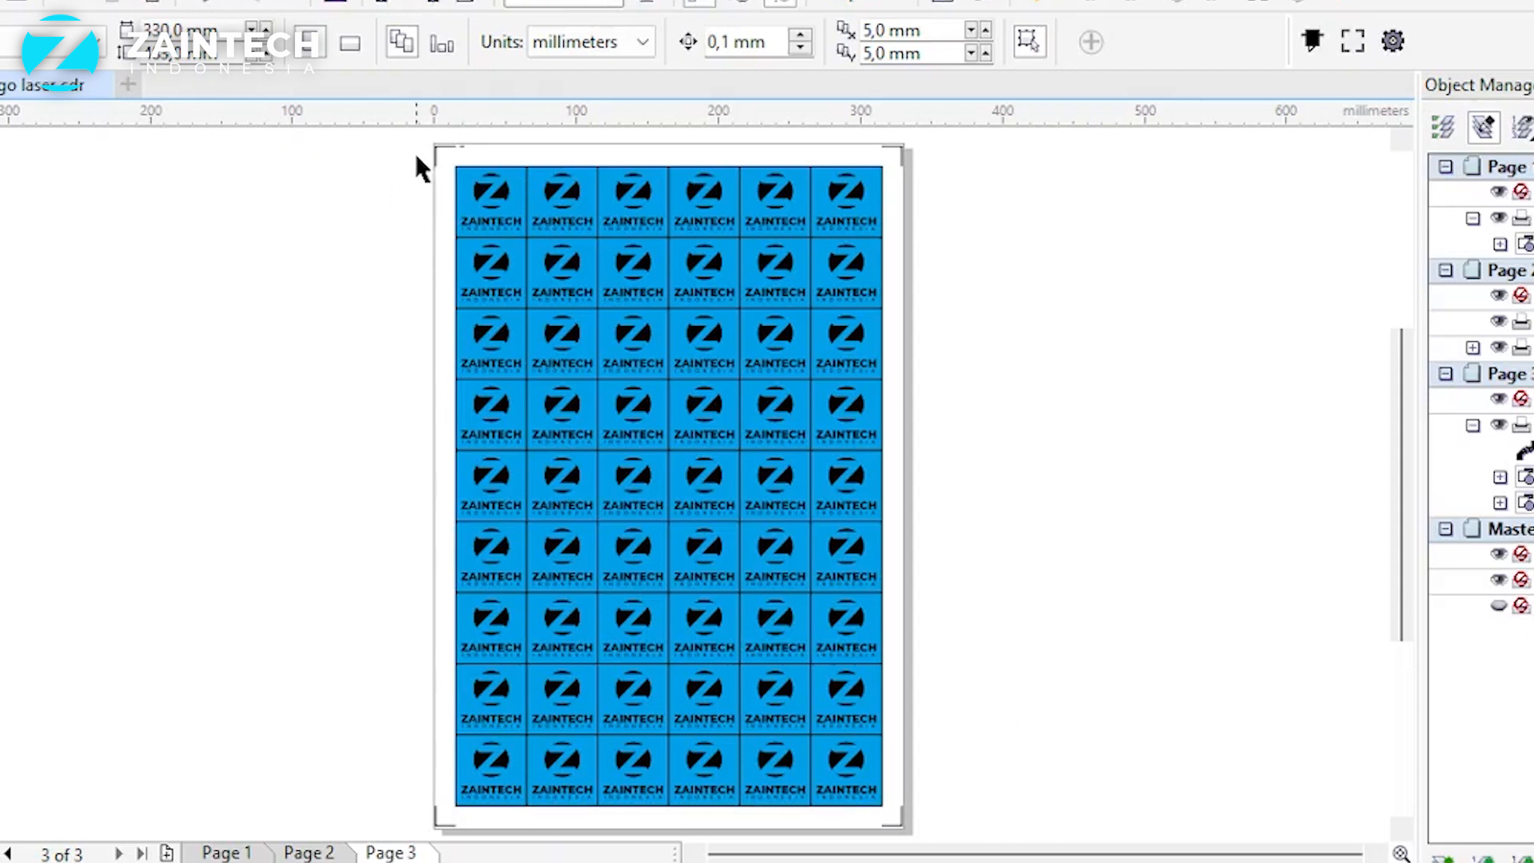
Step: Export all of Page 3's artwork with its marks as a JPG named "cutting logo laser" into the 6.4.23 folder
key("ctrl+a")
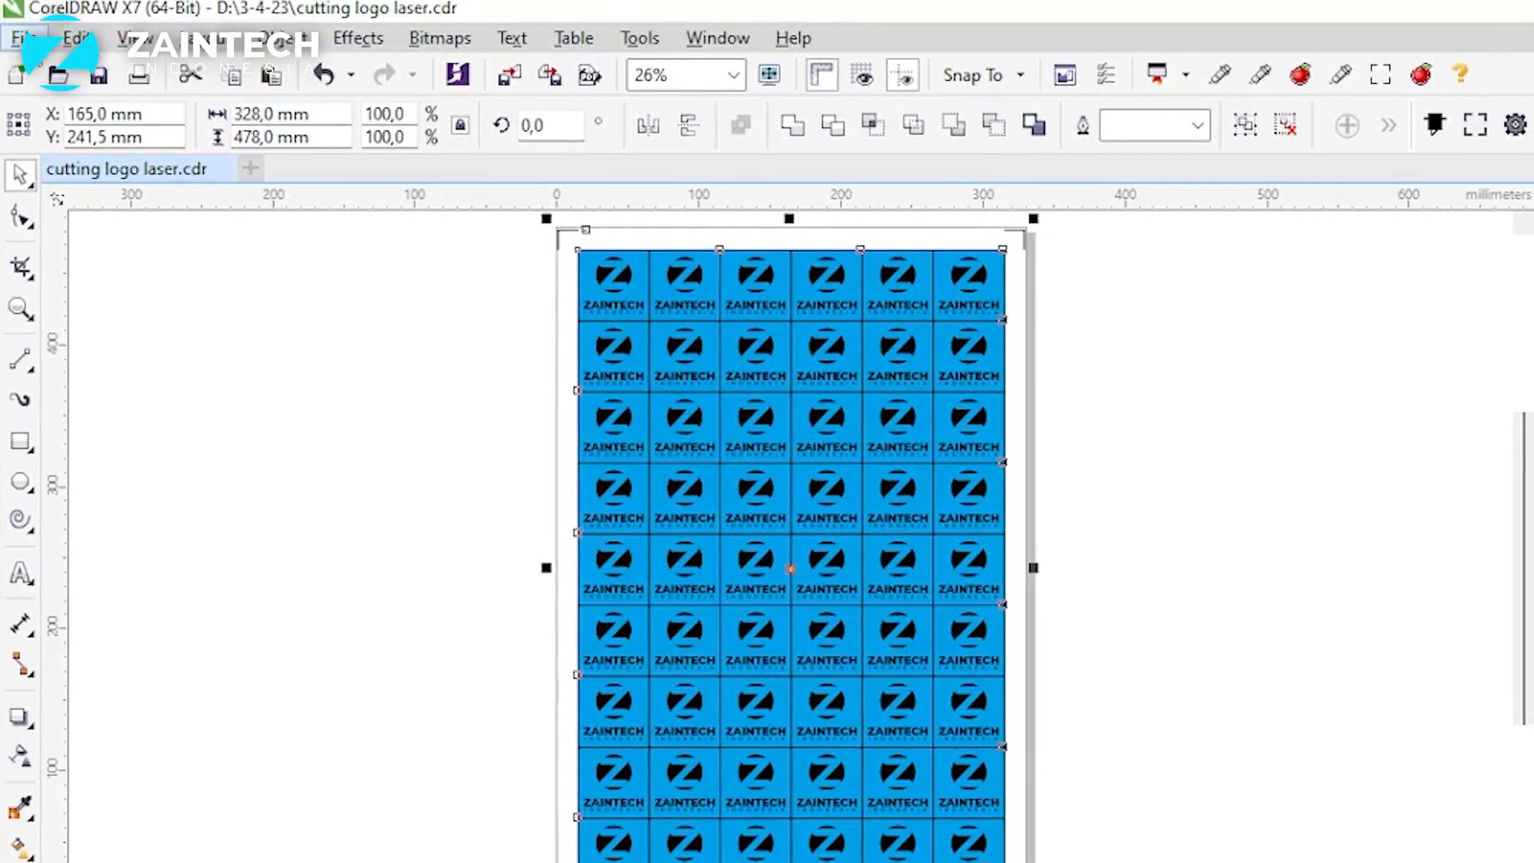
left_click(22, 37)
mouse_move(74, 37)
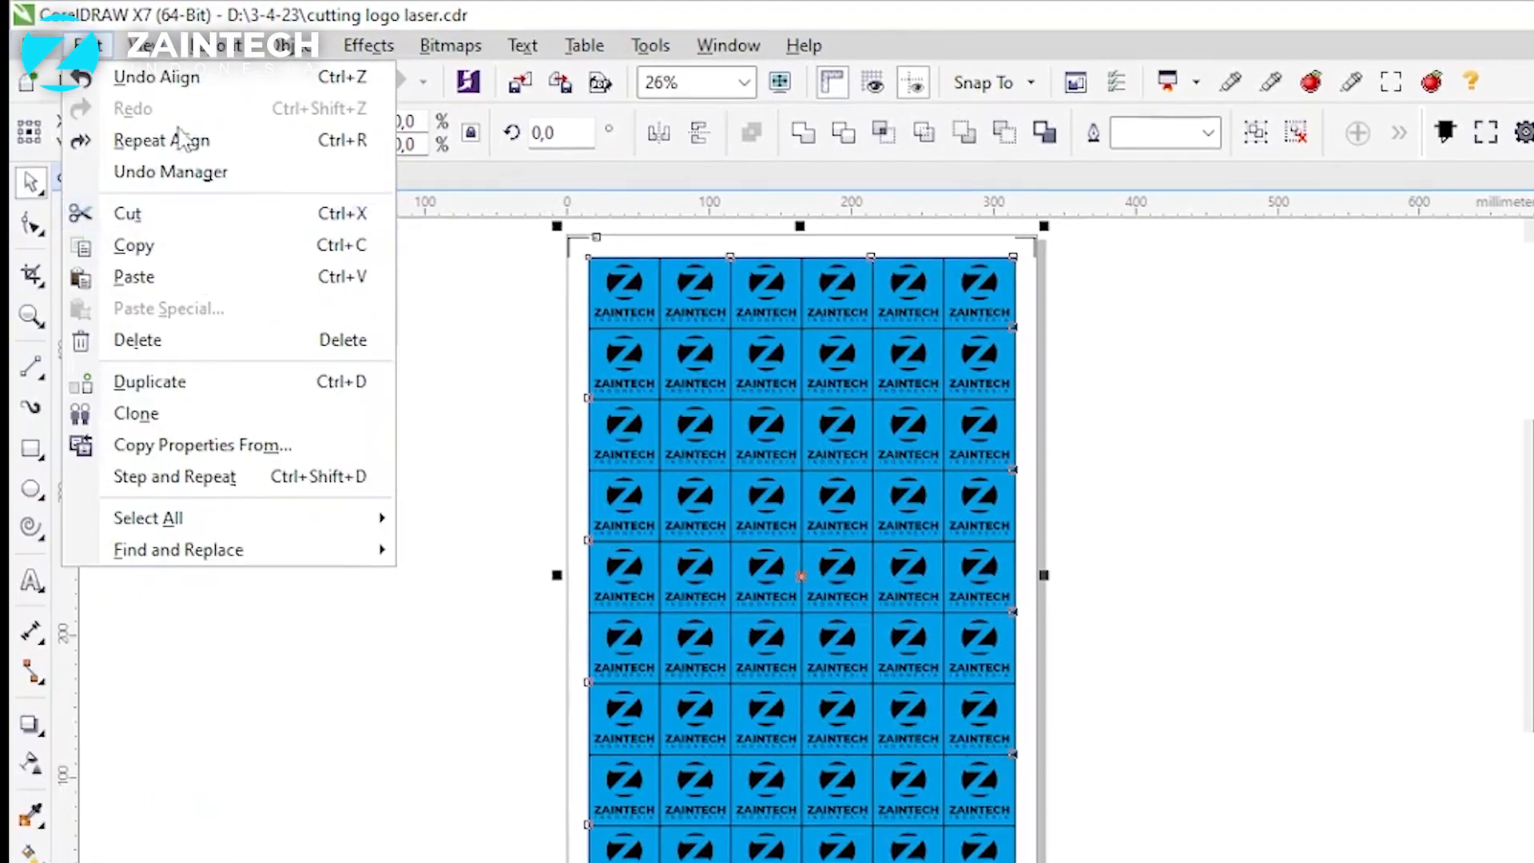
mouse_move(22, 38)
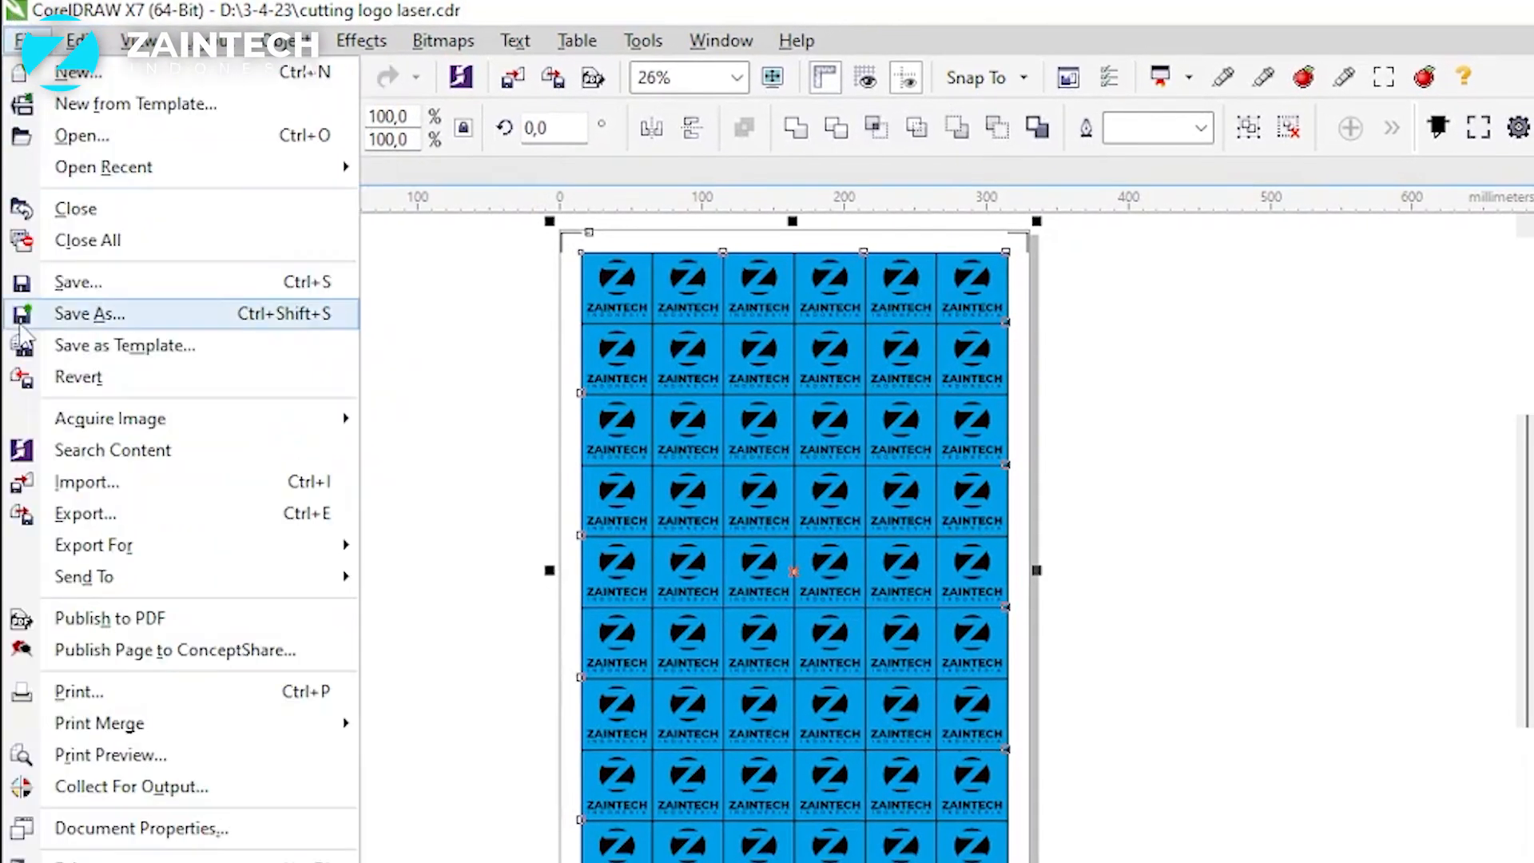
left_click(120, 516)
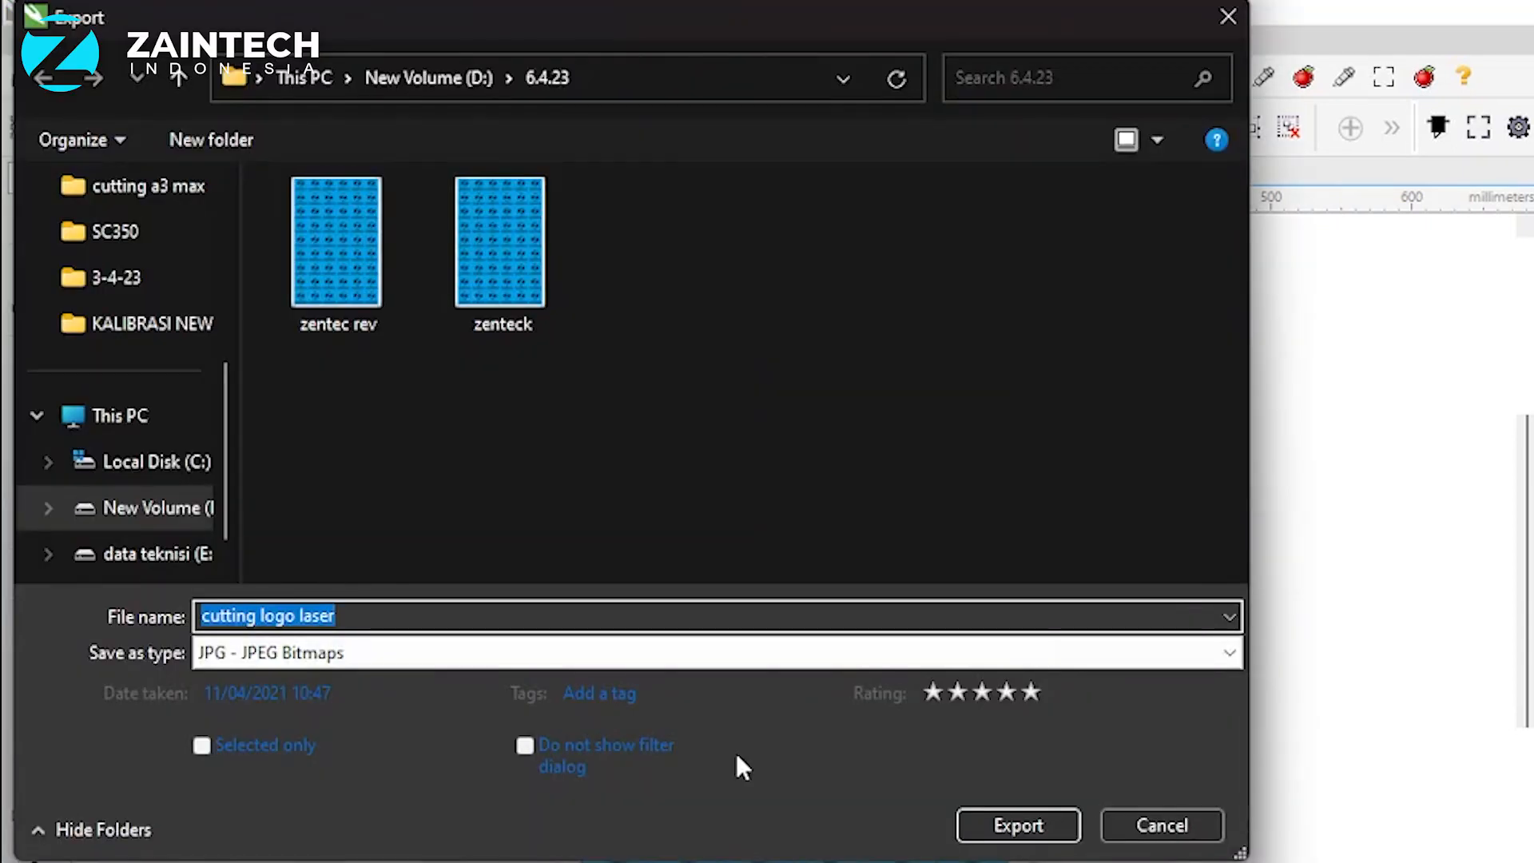
left_click(715, 653)
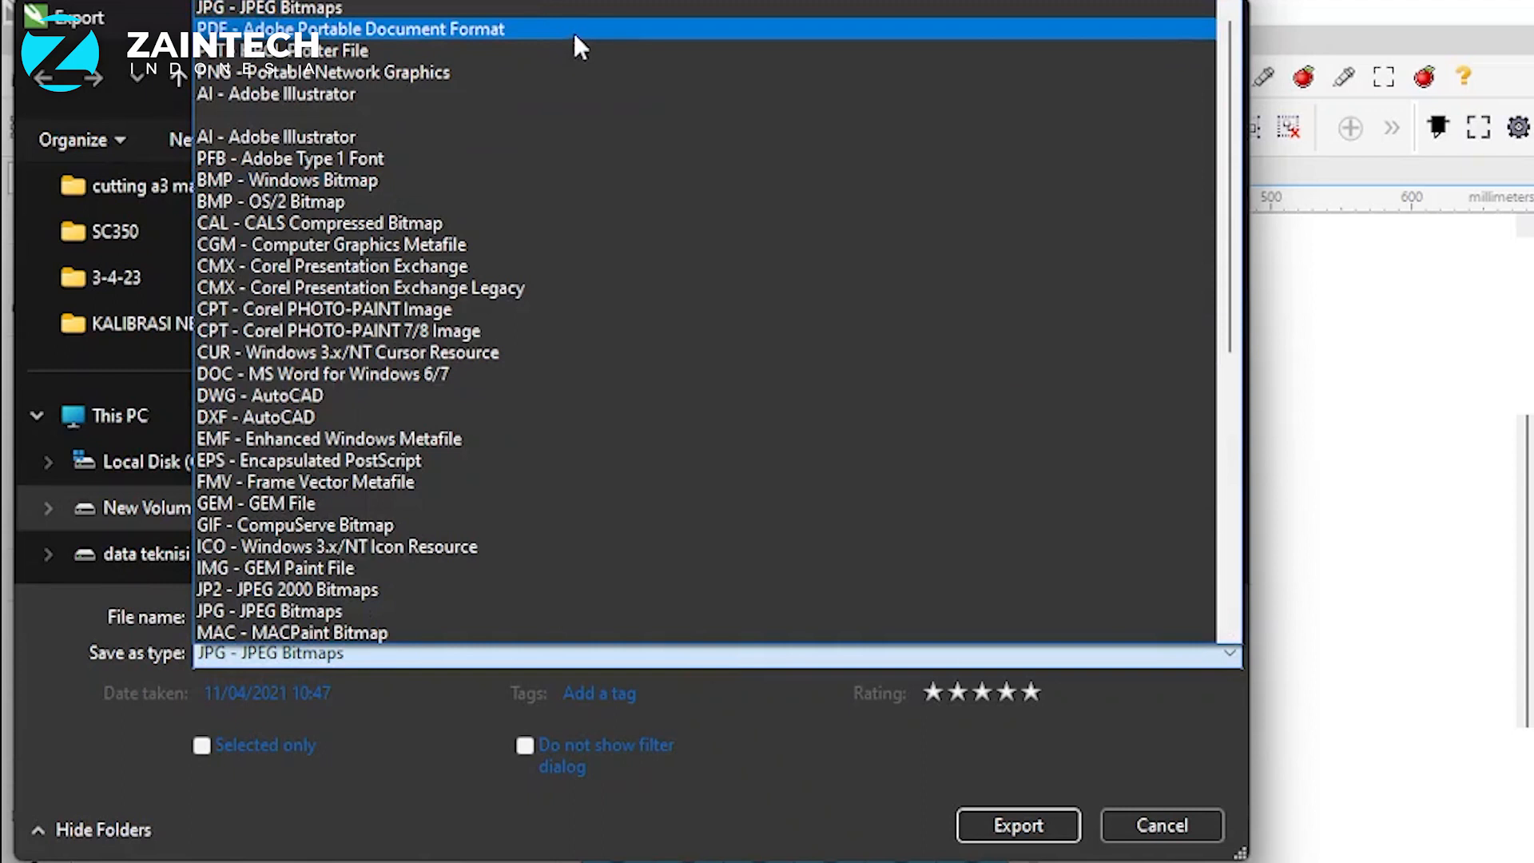
left_click(829, 779)
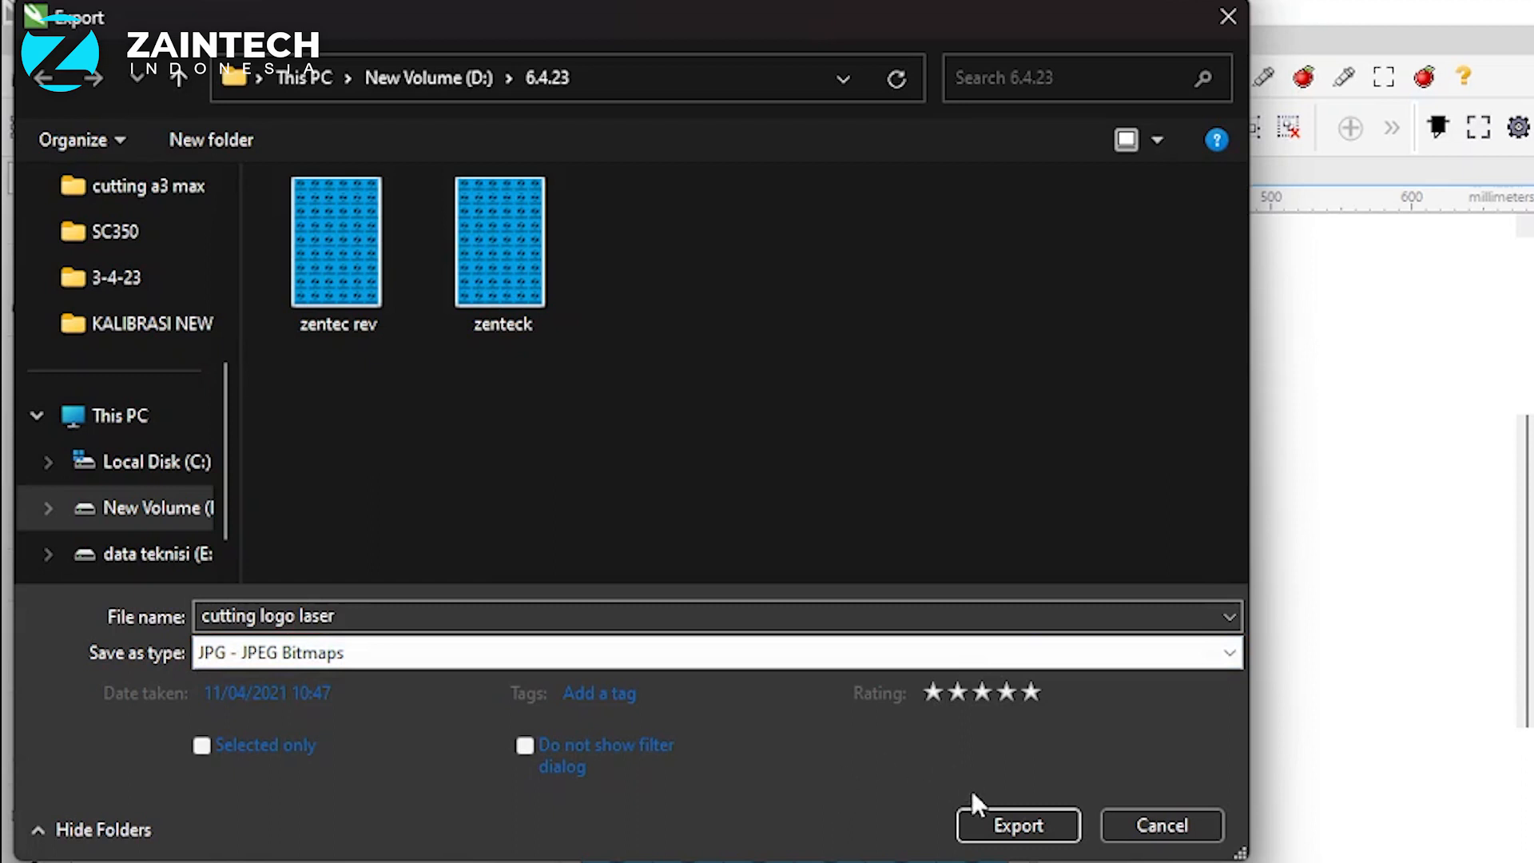
left_click(1020, 825)
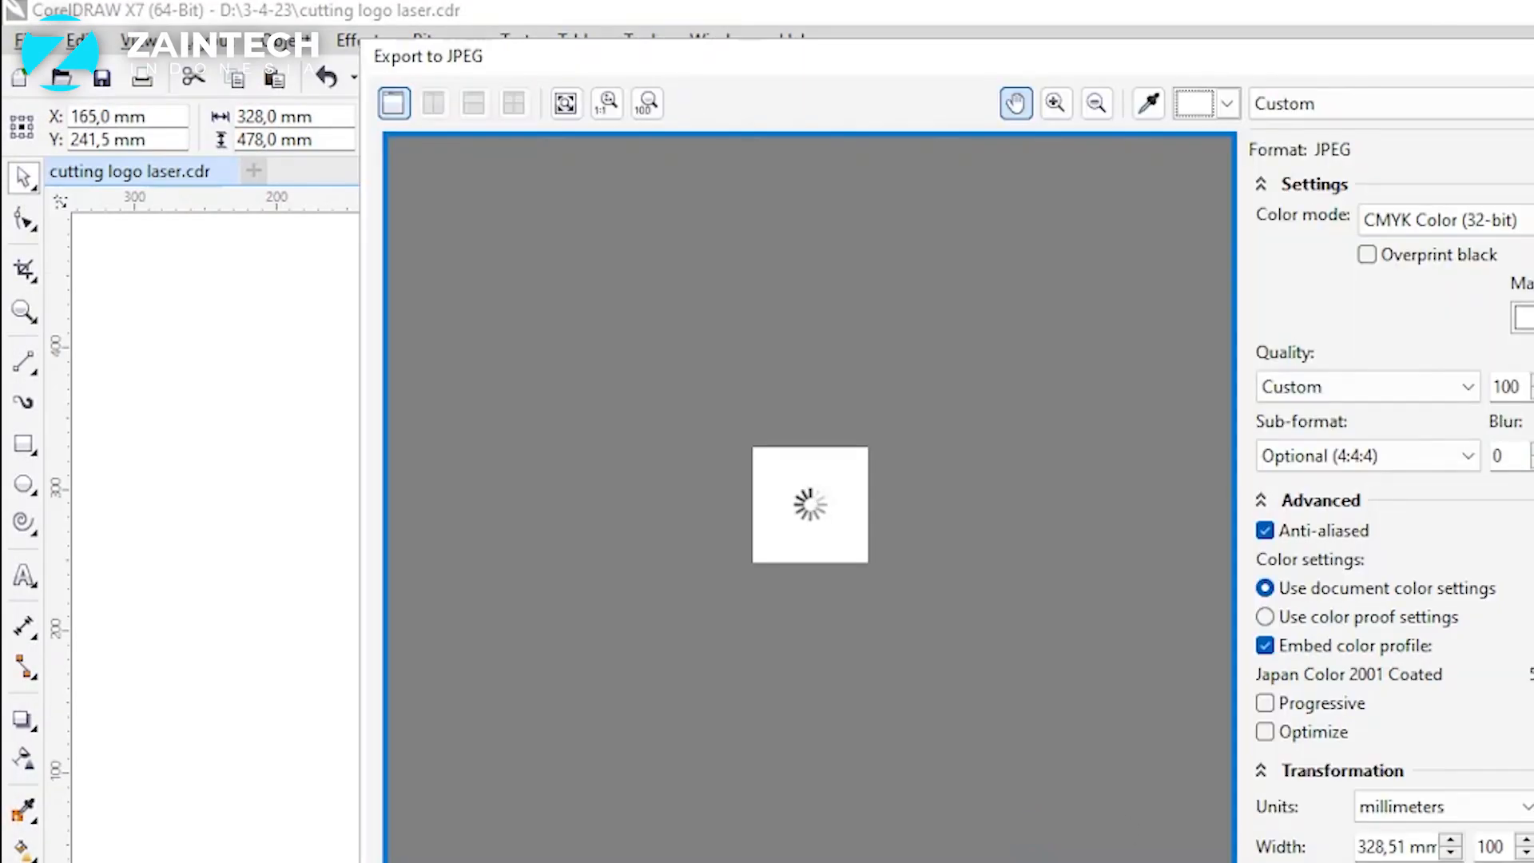
key("Return")
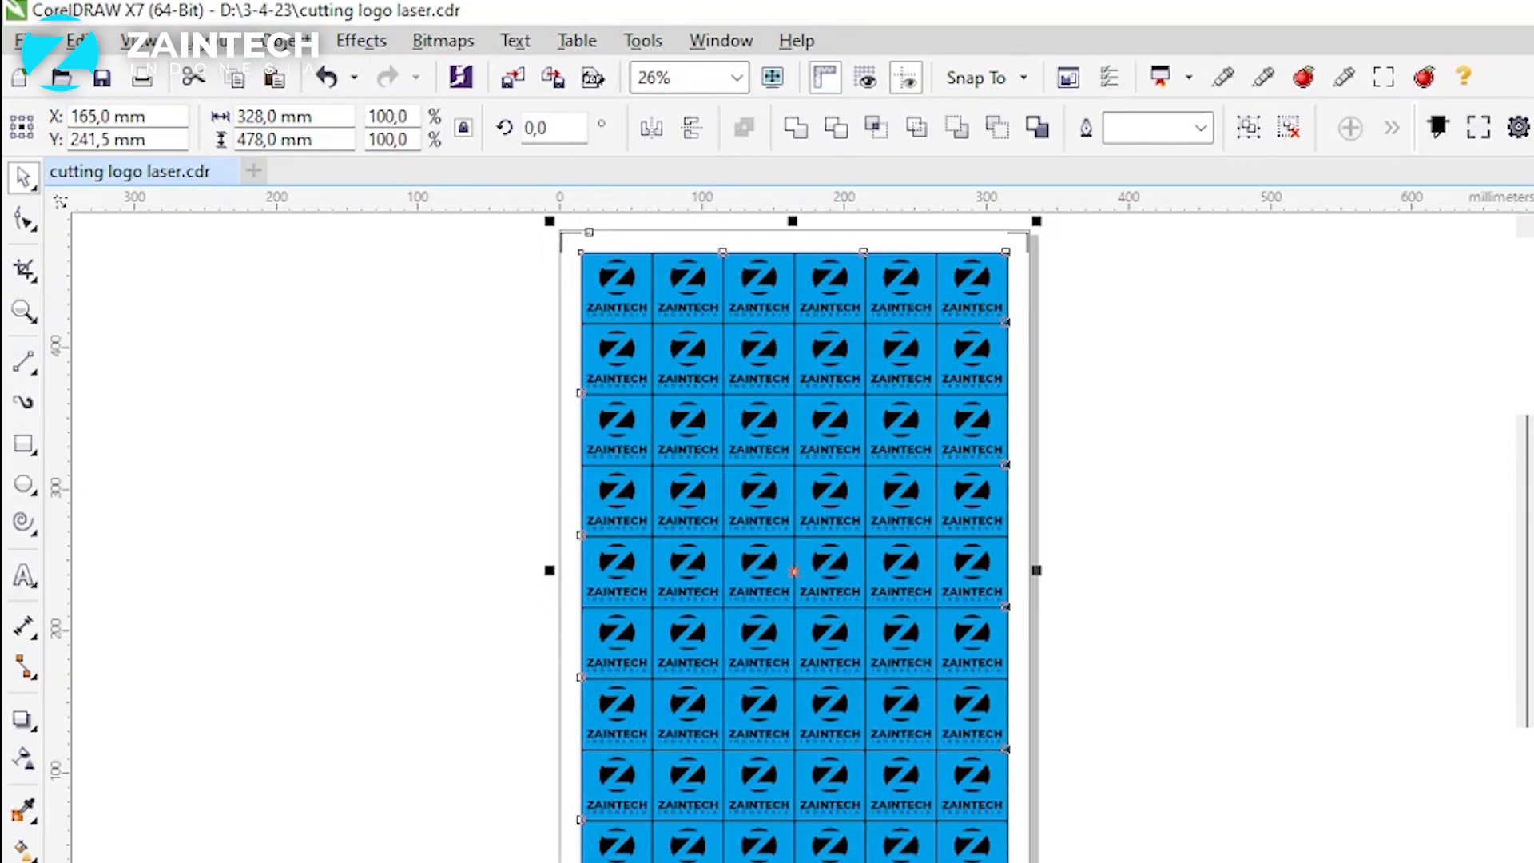
left_click(1261, 554)
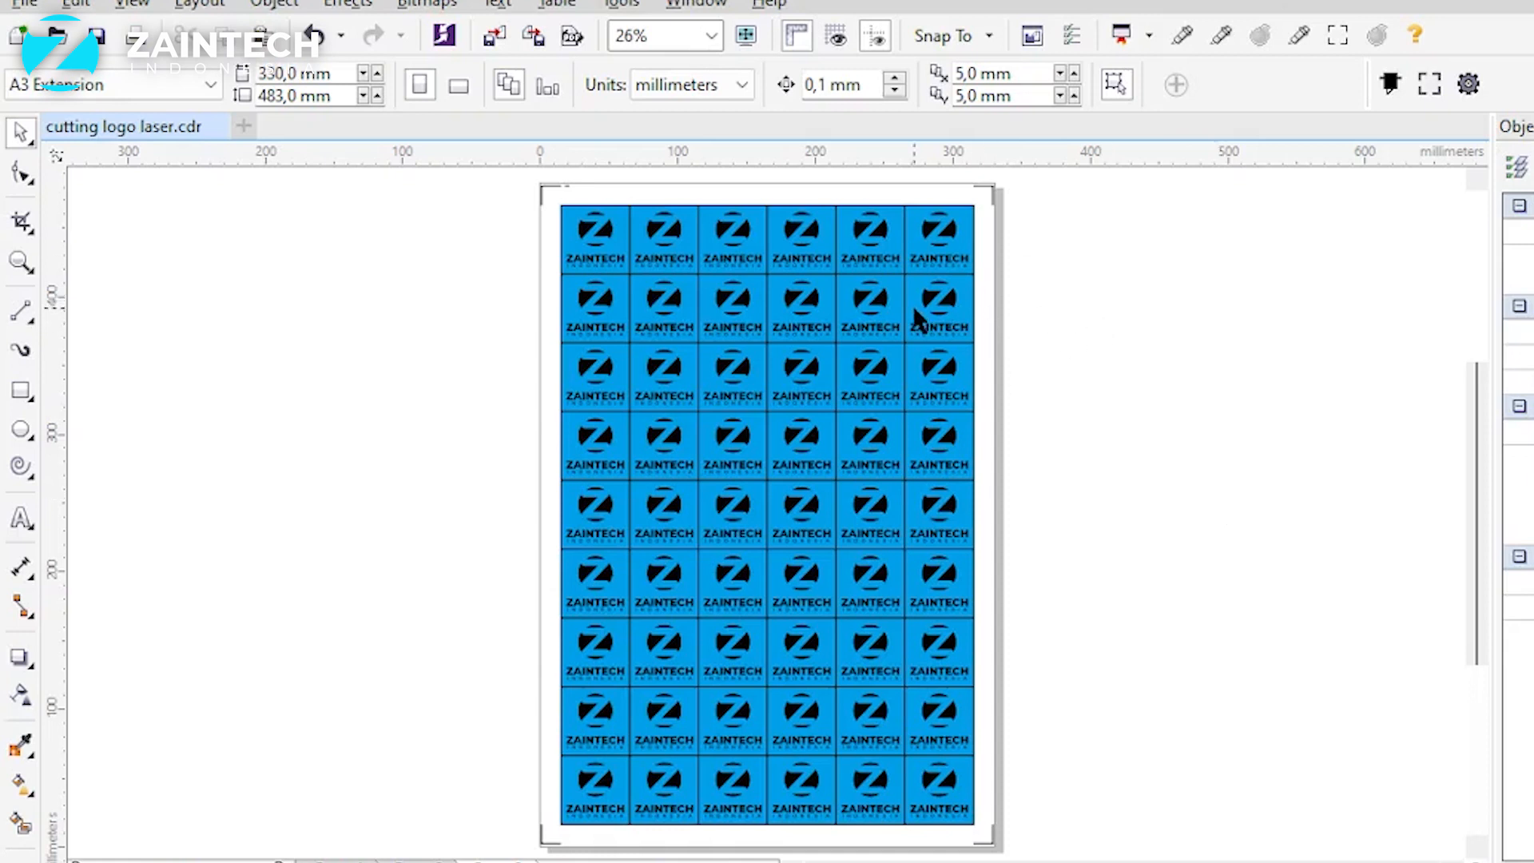
Step: Move the group of blue logo artwork off the cutting grid and delete it
left_click(884, 313)
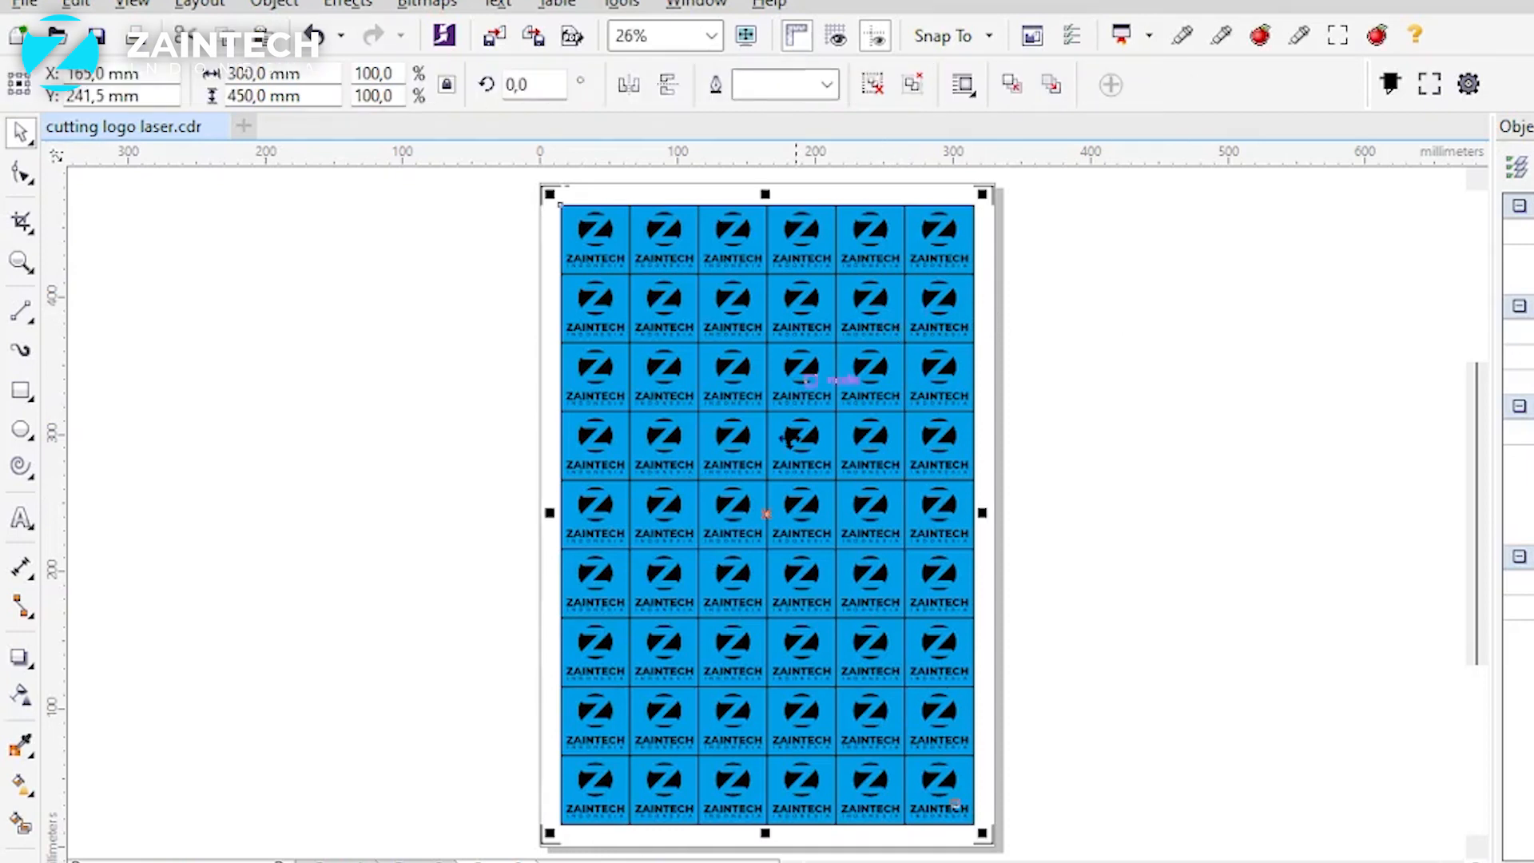
left_click_drag(770, 517, 1246, 498)
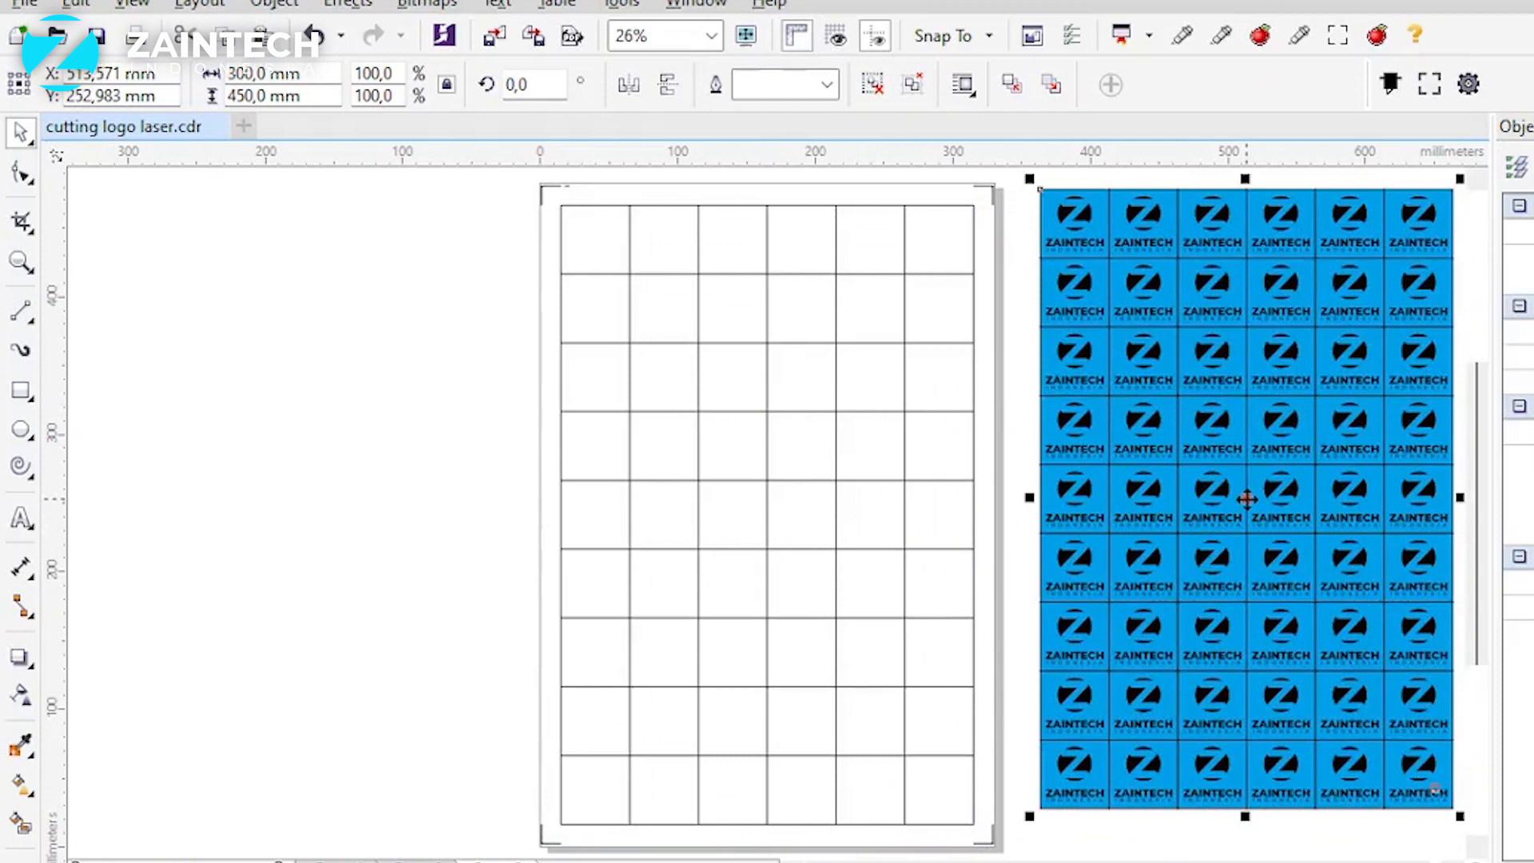
key("Delete")
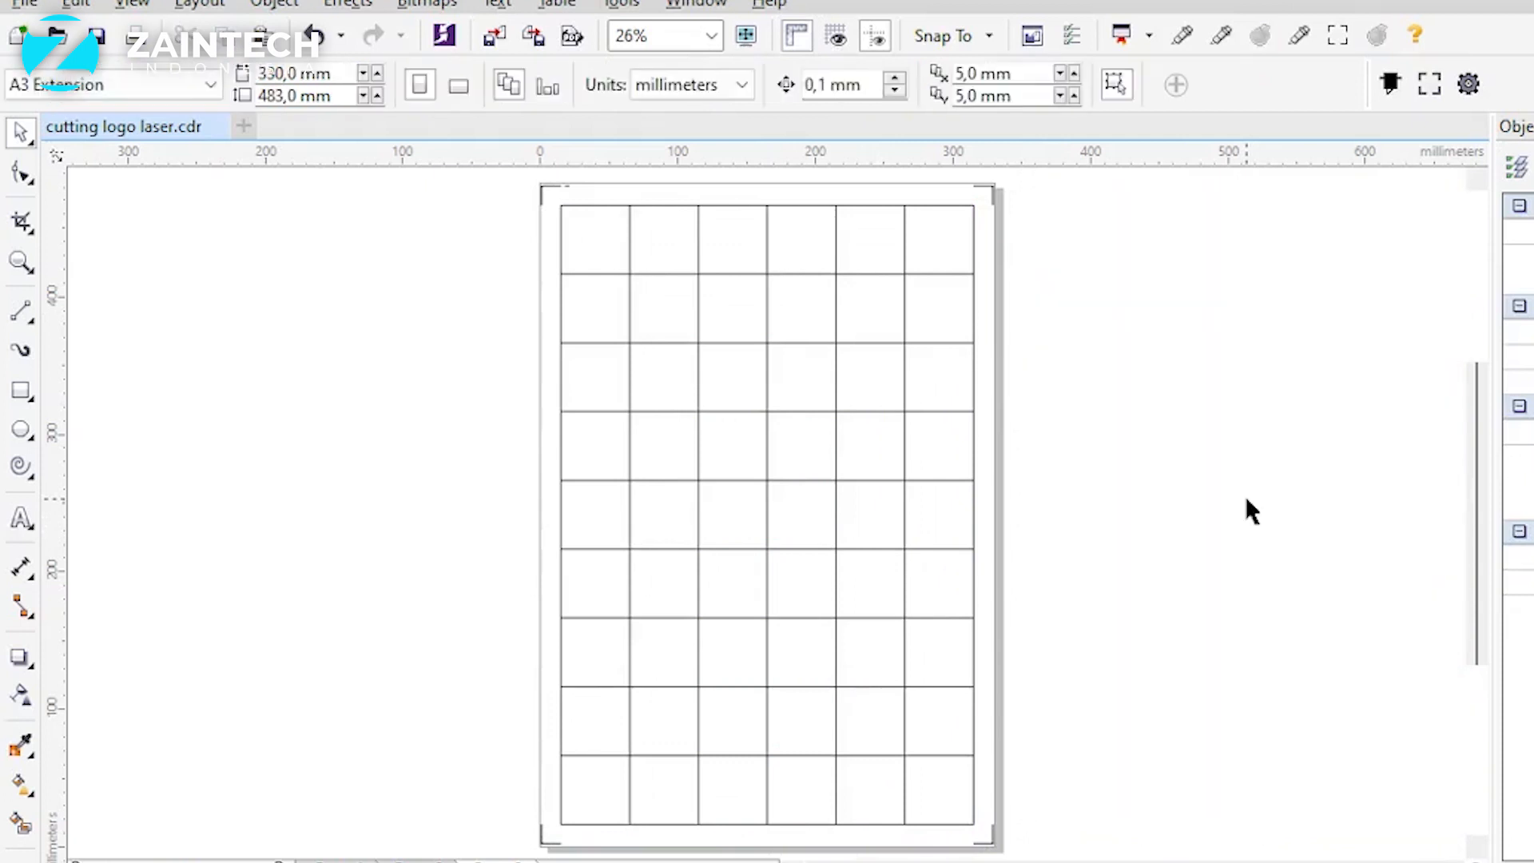
Step: Load the grid lines and registration marks into the camera cutting plug-in, choosing to cut the selected objects only
left_click(856, 391)
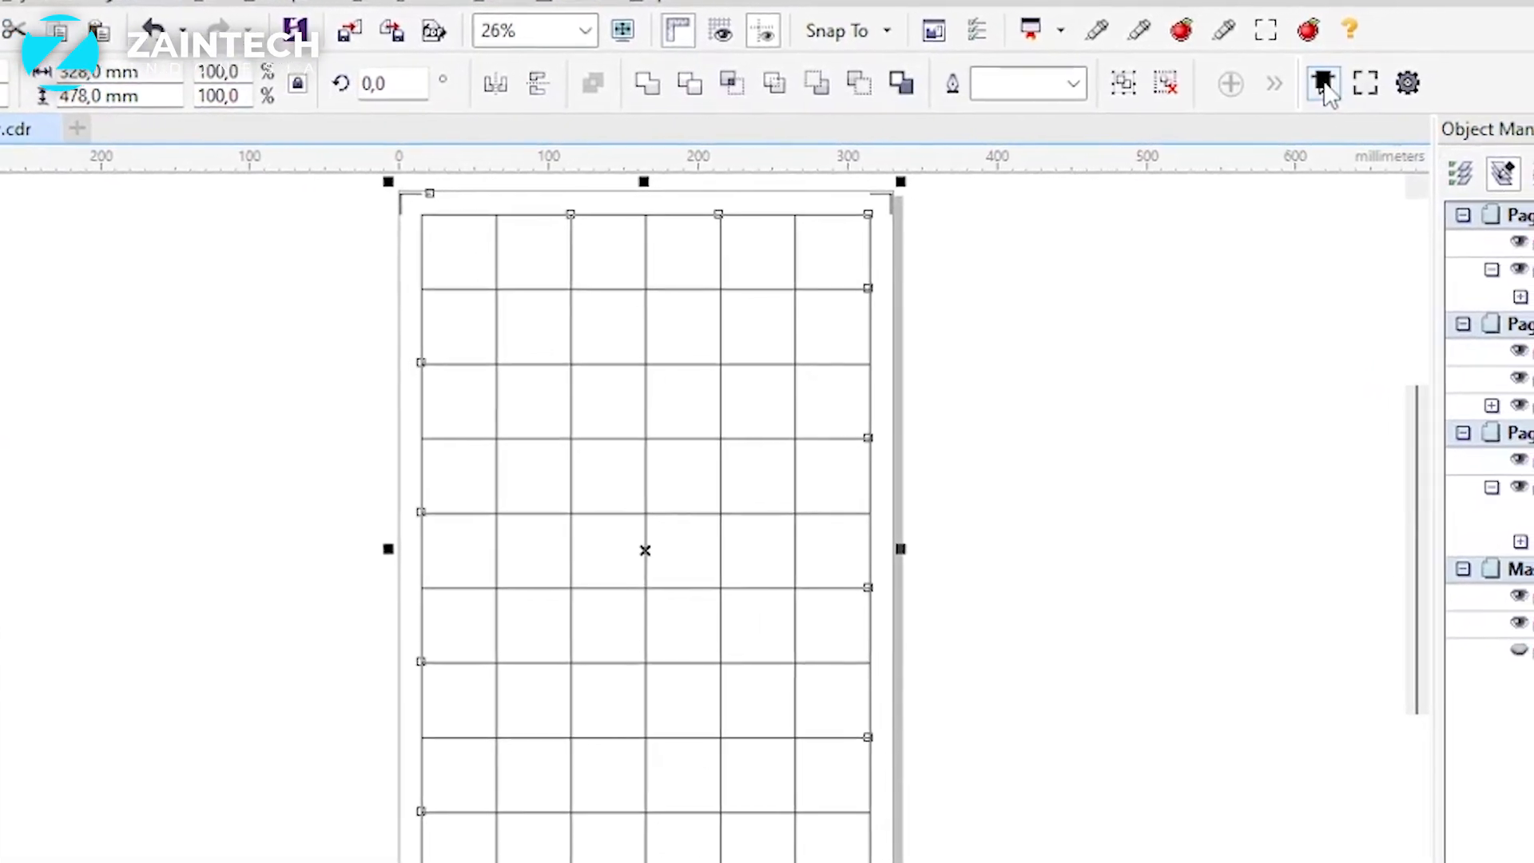
left_click(1364, 83)
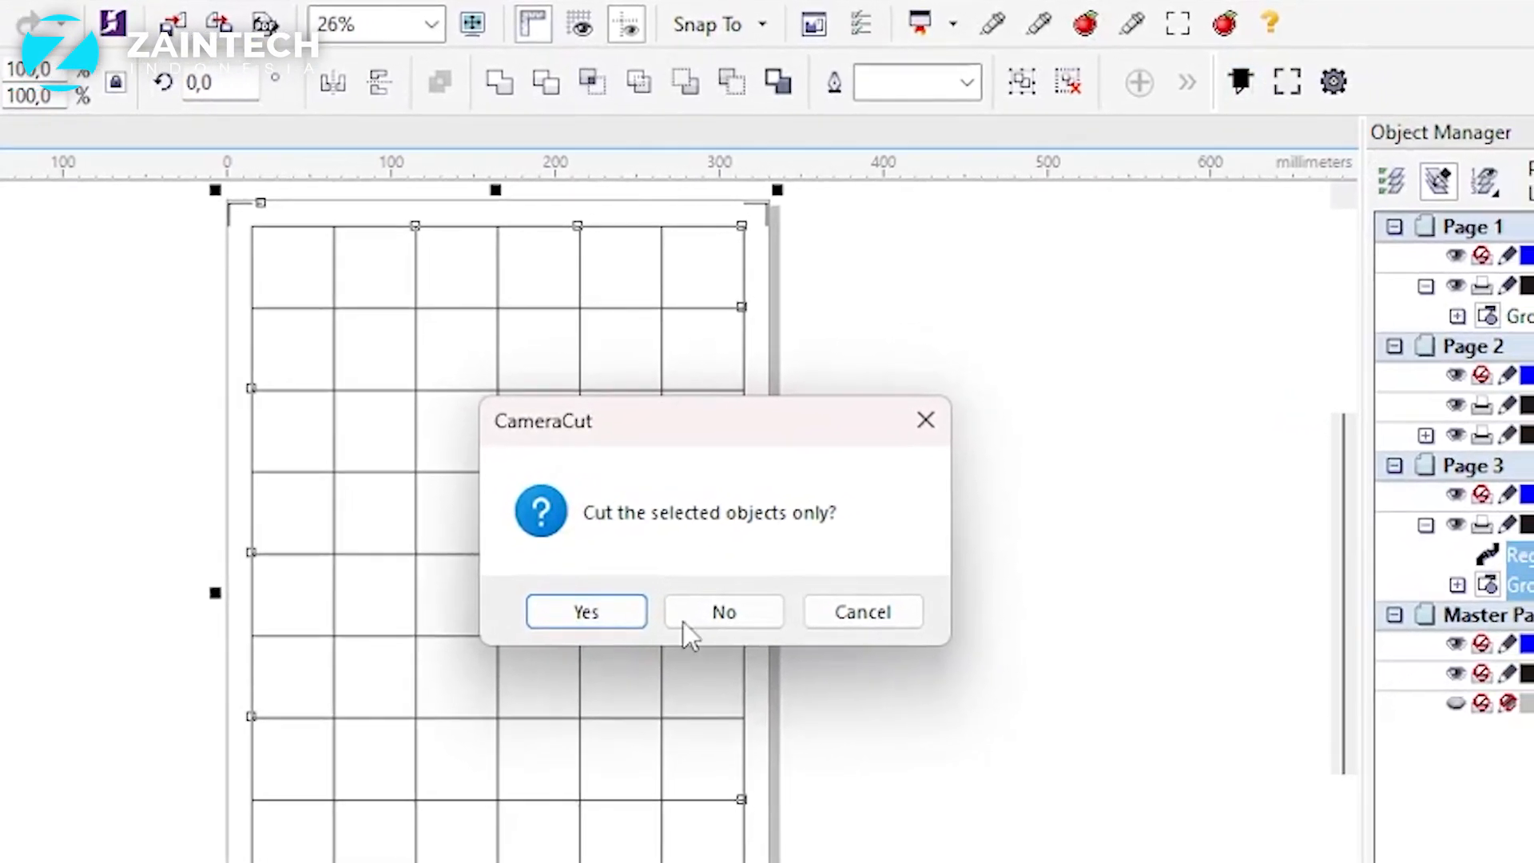
left_click(511, 635)
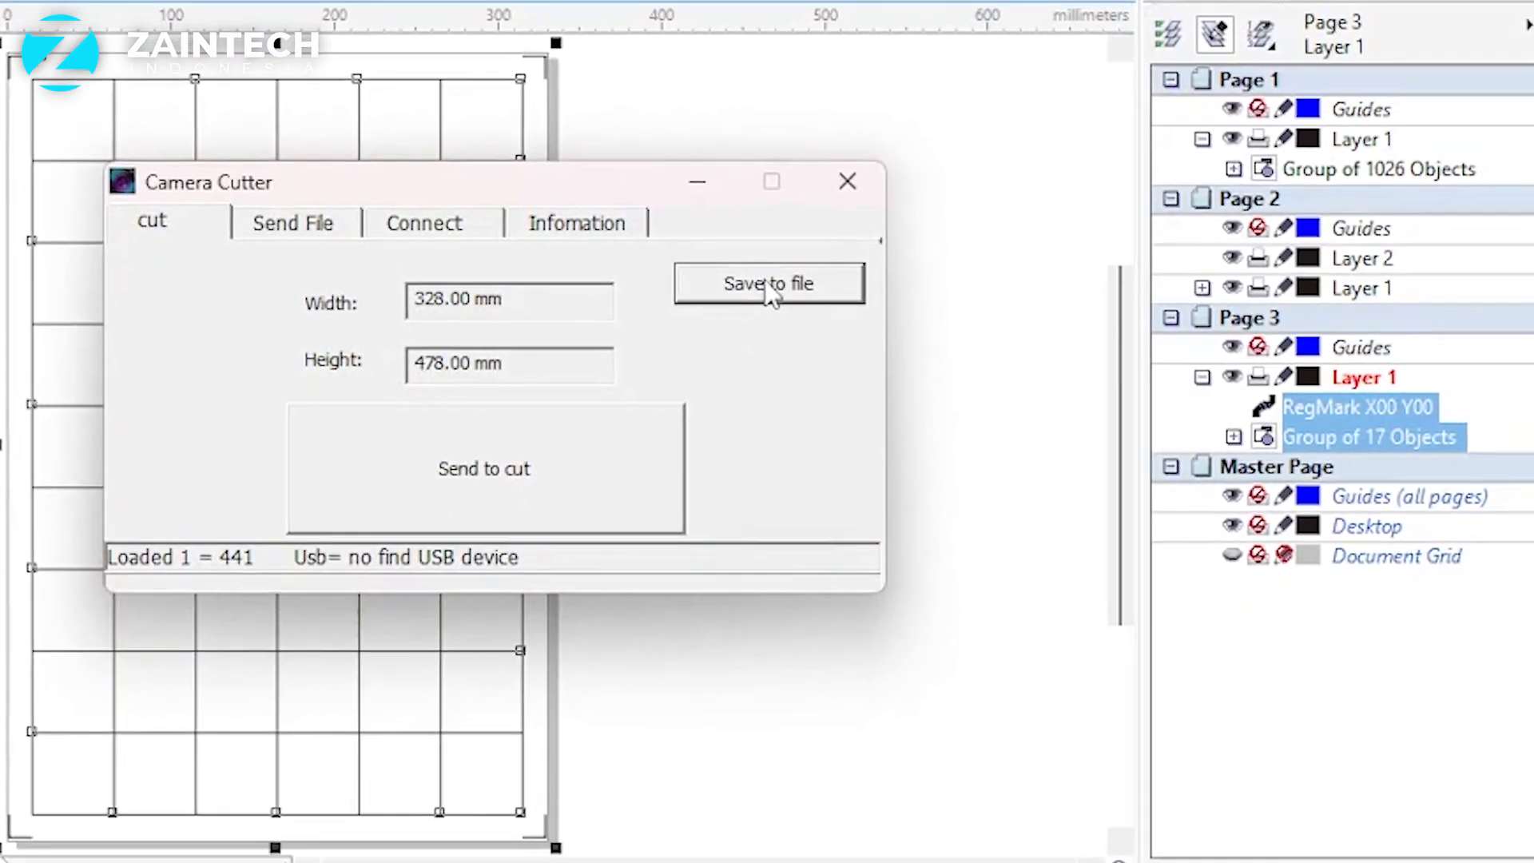
Step: Save the cut job as a PLT file named "test cut" in Documents, and close the Camera Cutter window
left_click(769, 286)
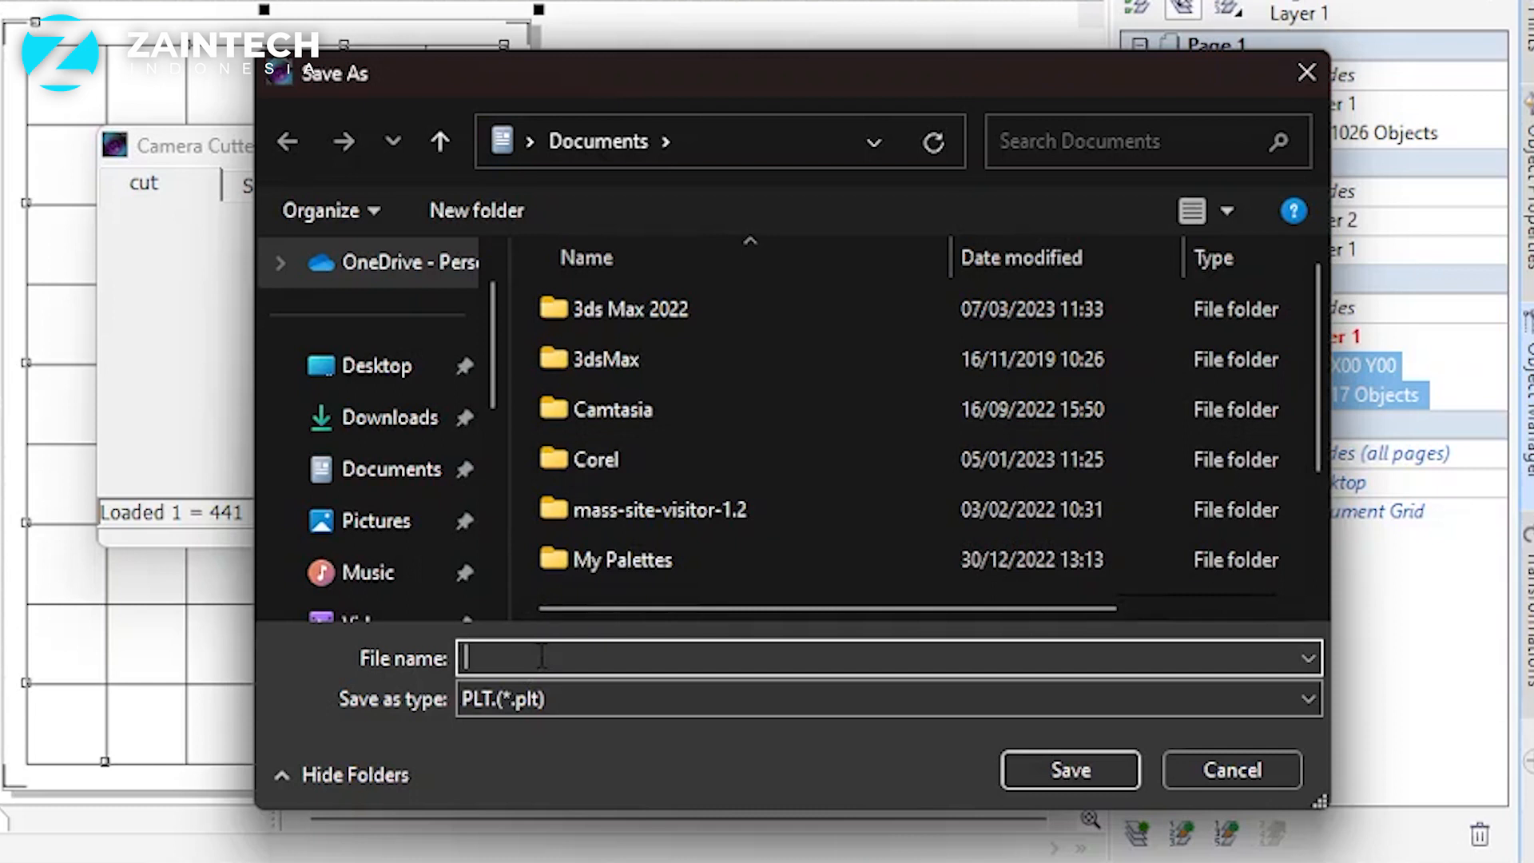
type("test")
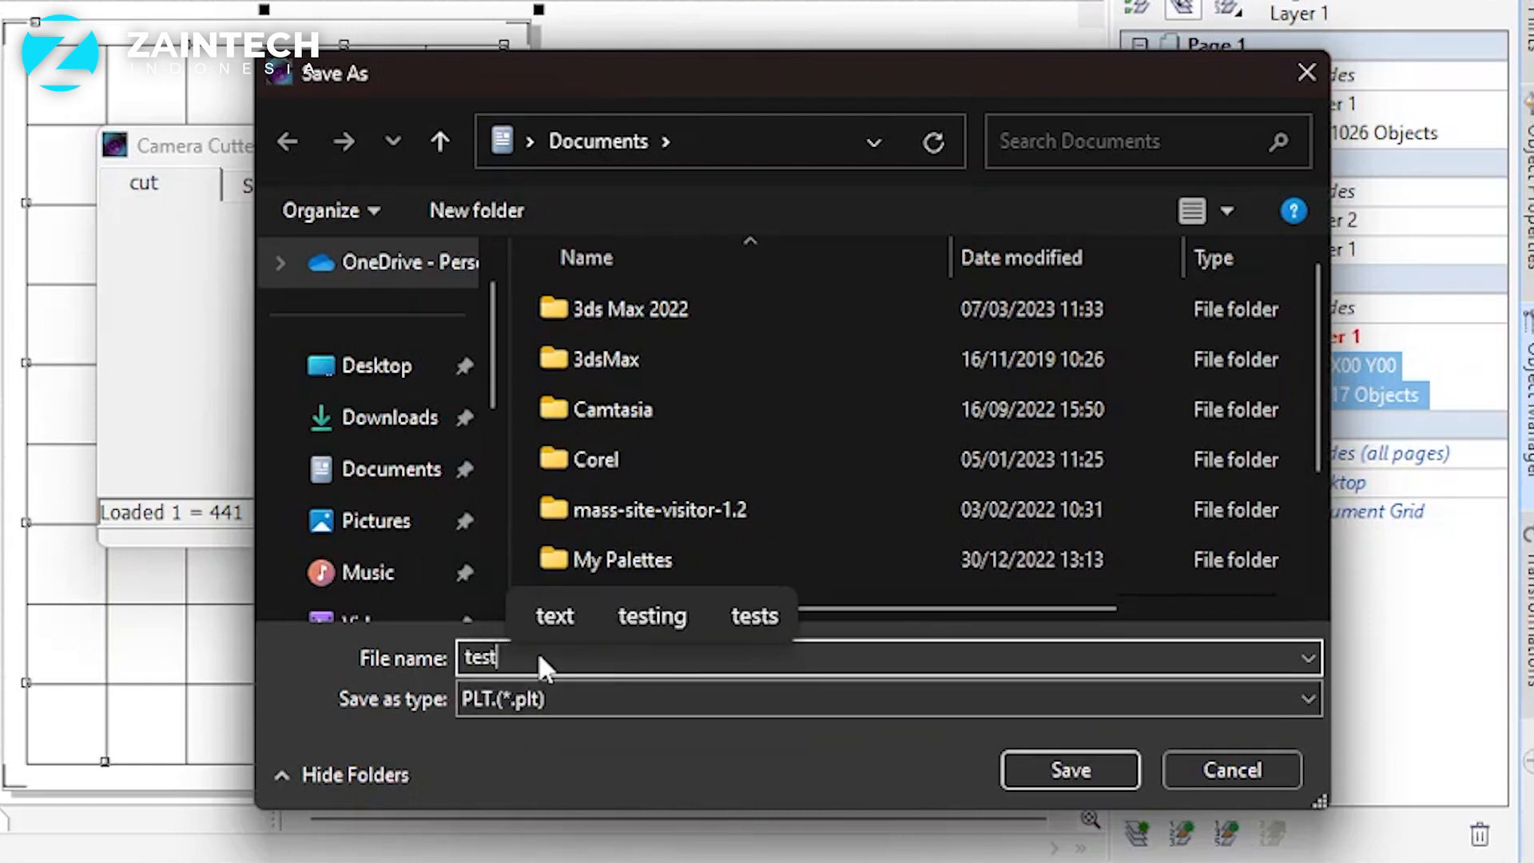
type(" cut")
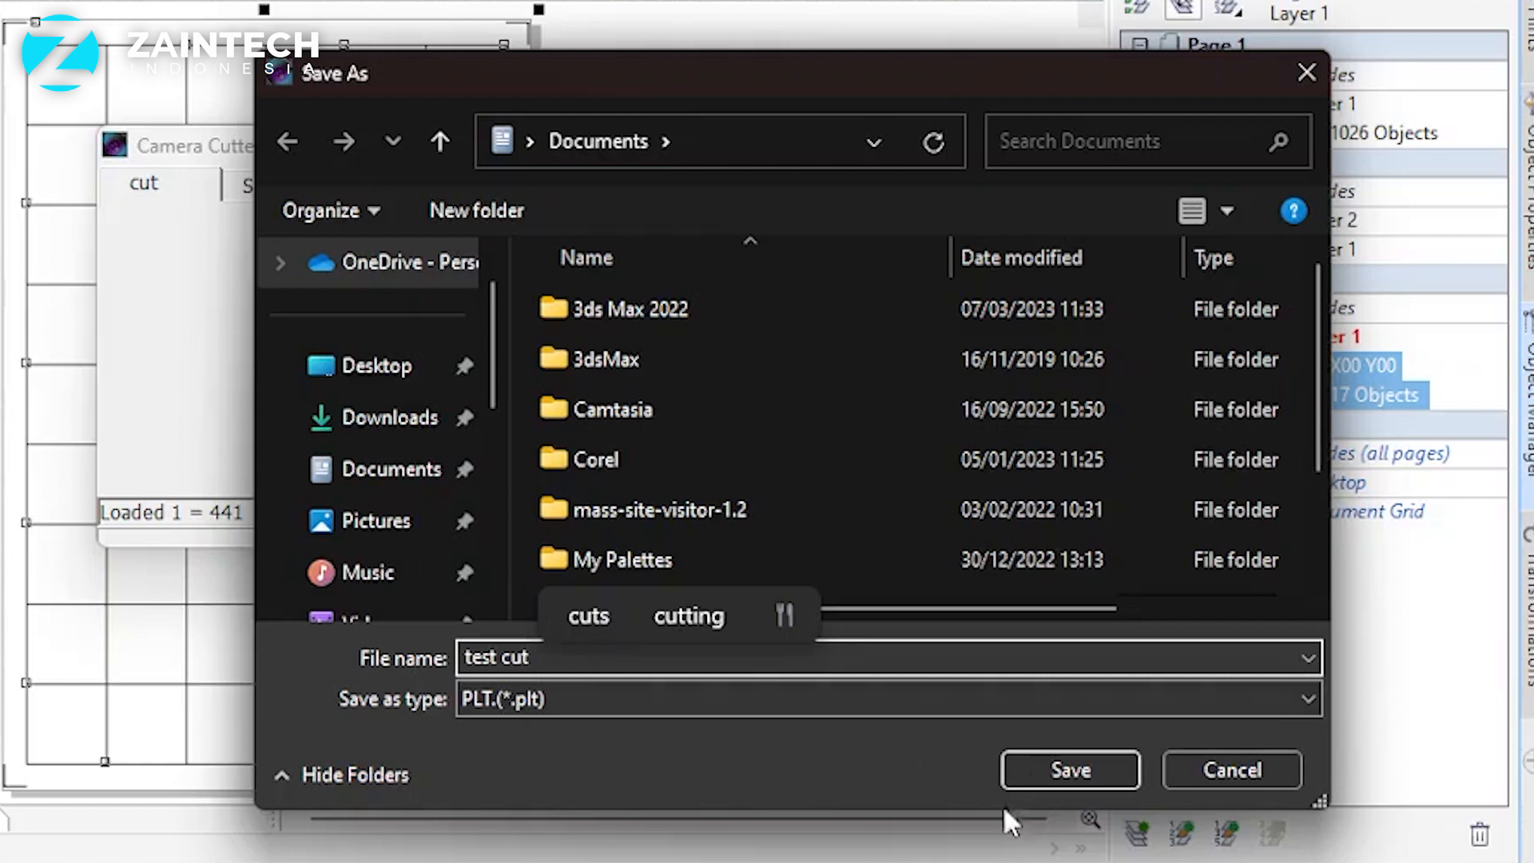
left_click(1065, 768)
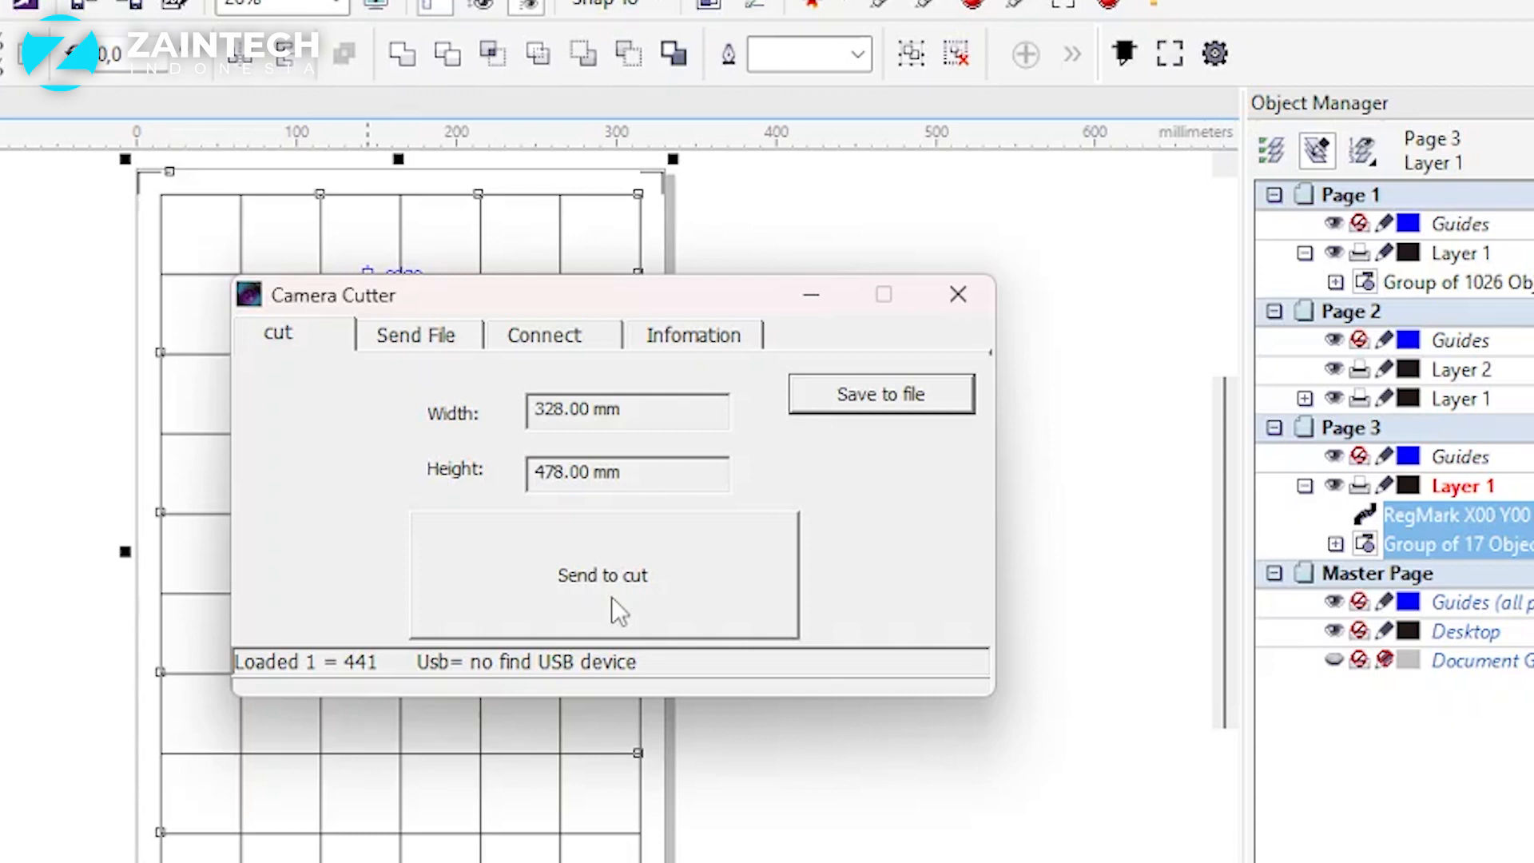
left_click(958, 297)
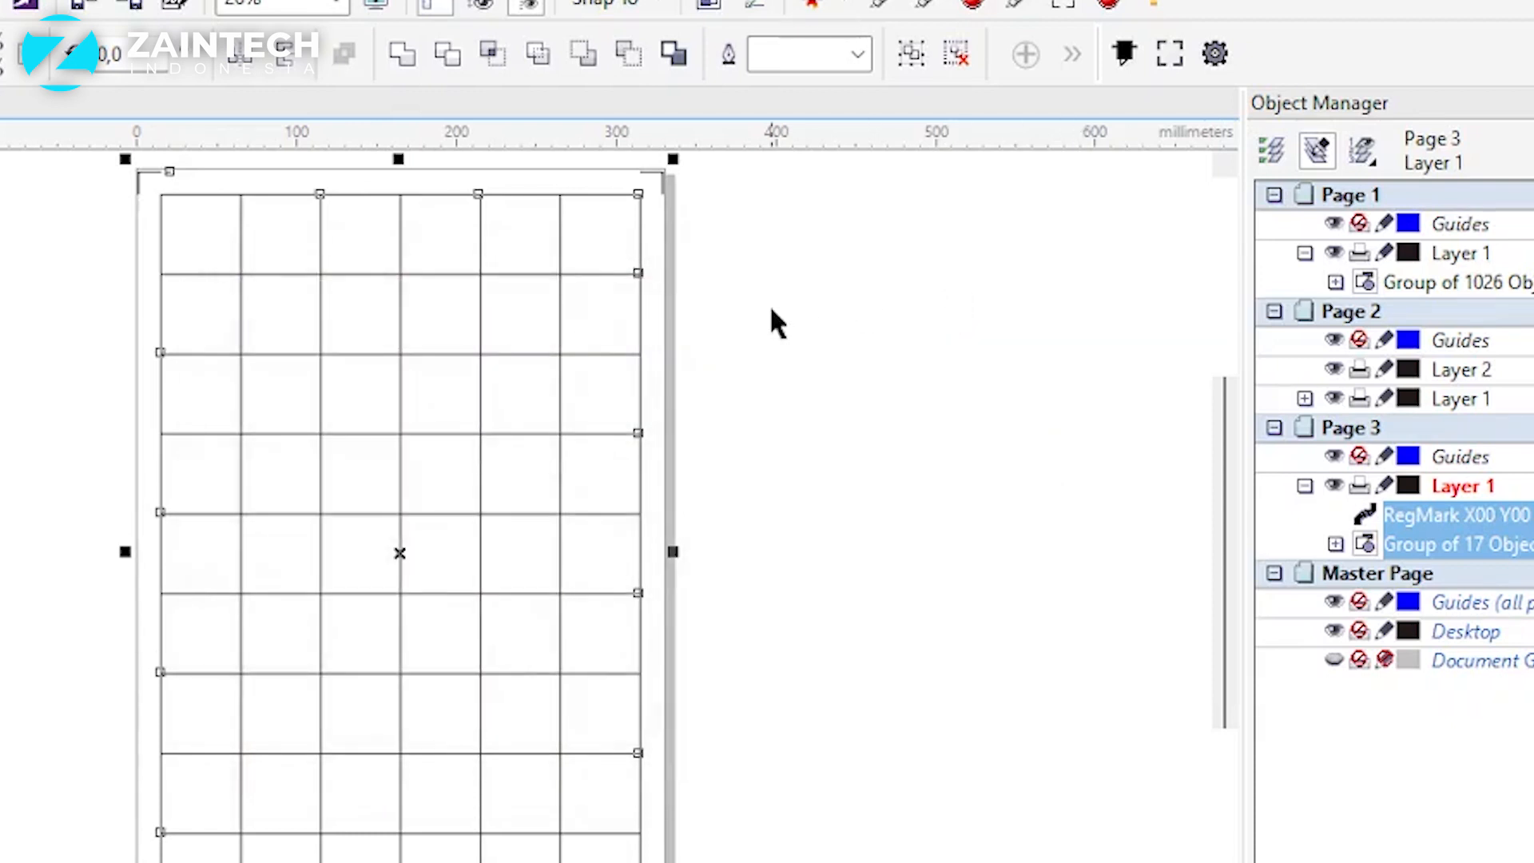